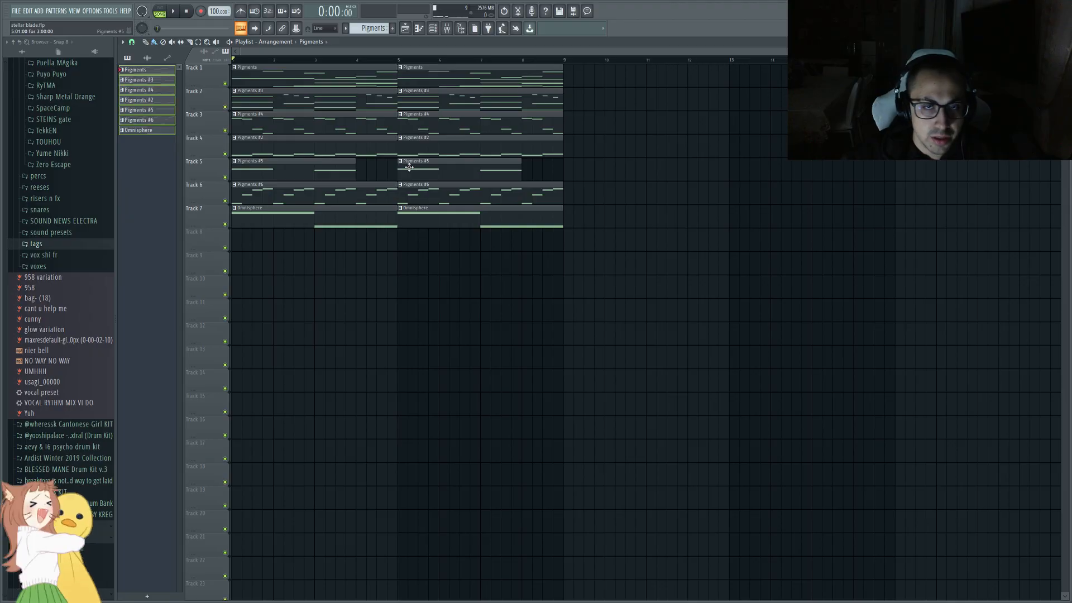
pyautogui.doubleClick(352, 145)
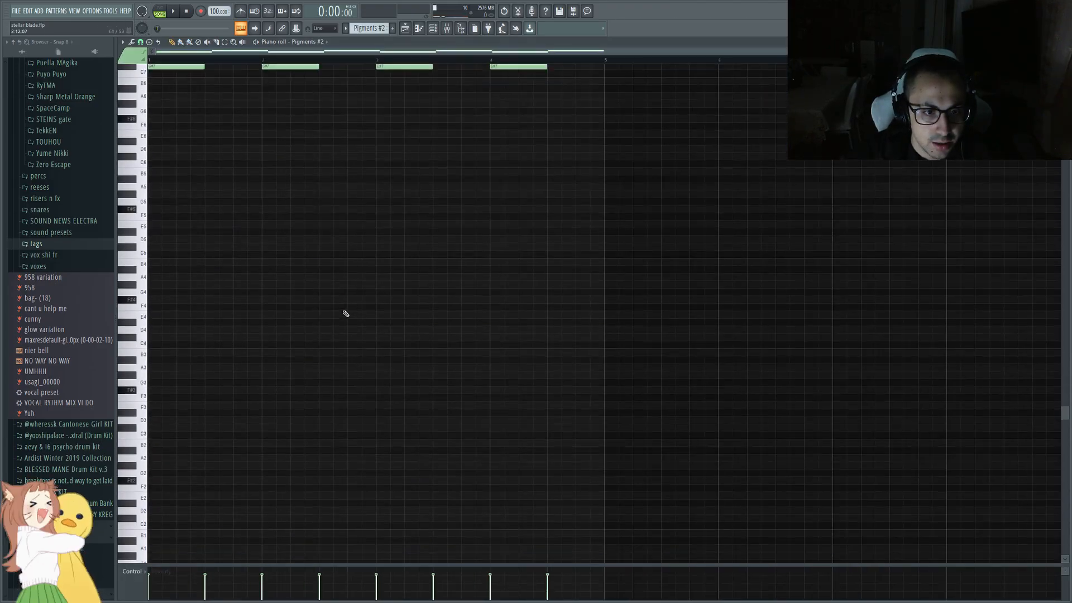
pyautogui.click(405, 27)
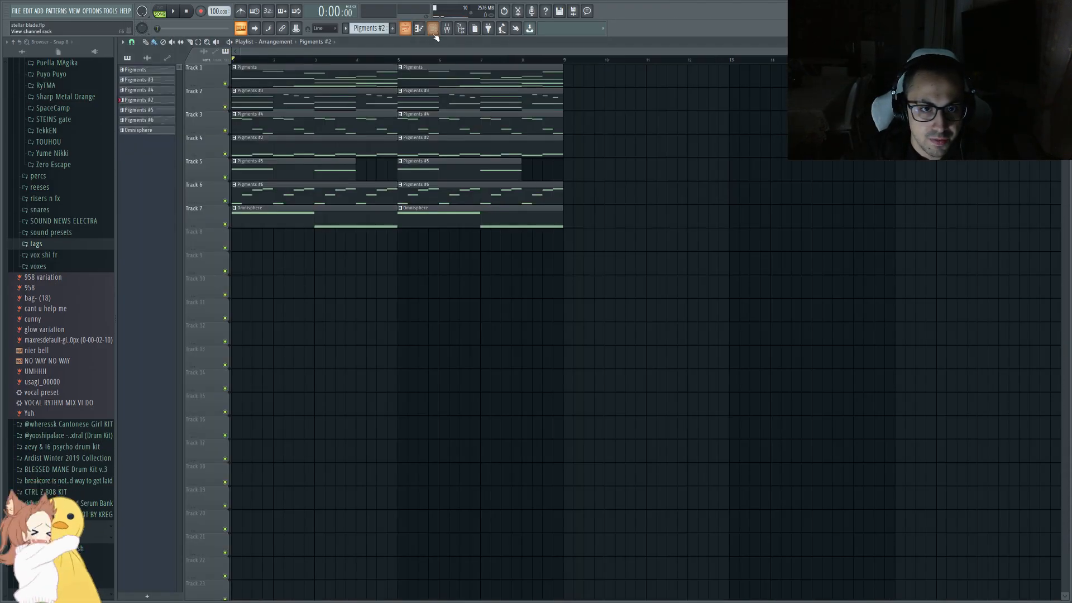
pyautogui.click(433, 27)
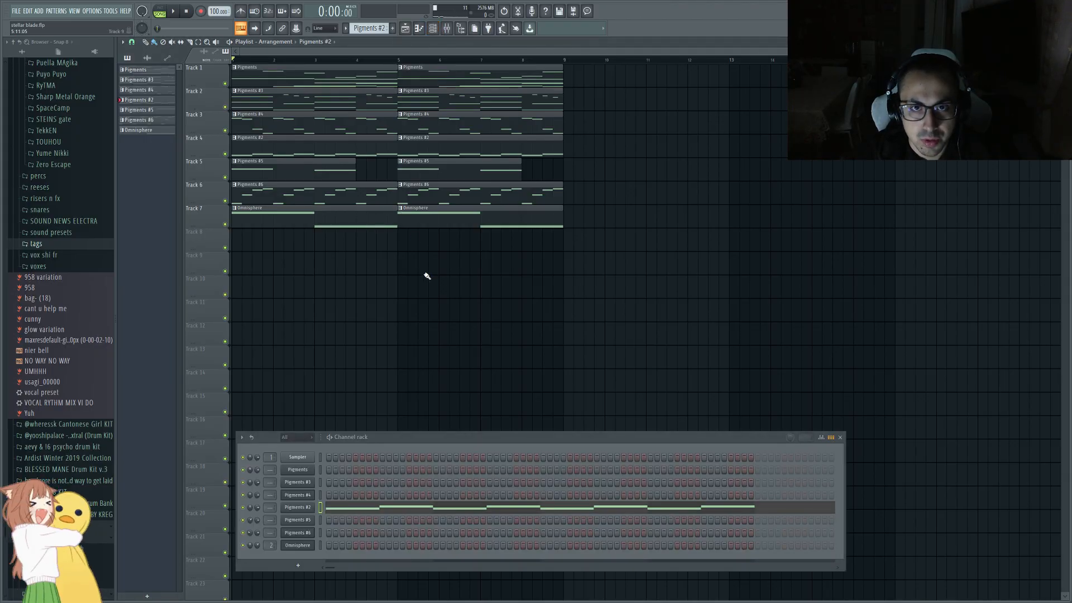
pyautogui.click(437, 30)
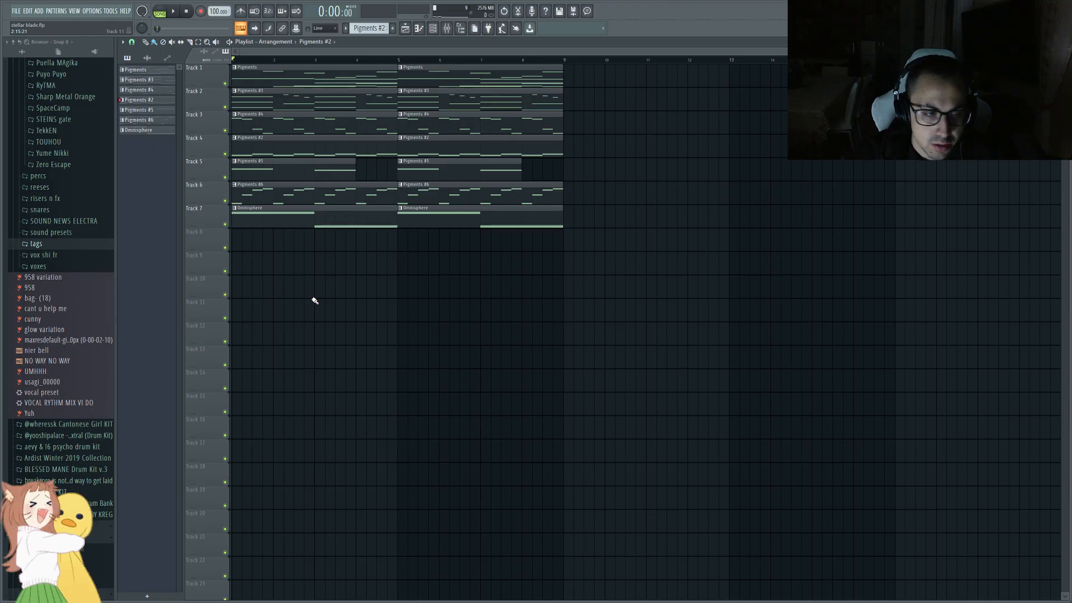
# Delete the first Omnisphere, Pigments #6, Pigments #5 and Pigments #2 clips from bars 1–4 of the playlist
pyautogui.press('space')
pyautogui.press('space')
pyautogui.rightClick(263, 219)
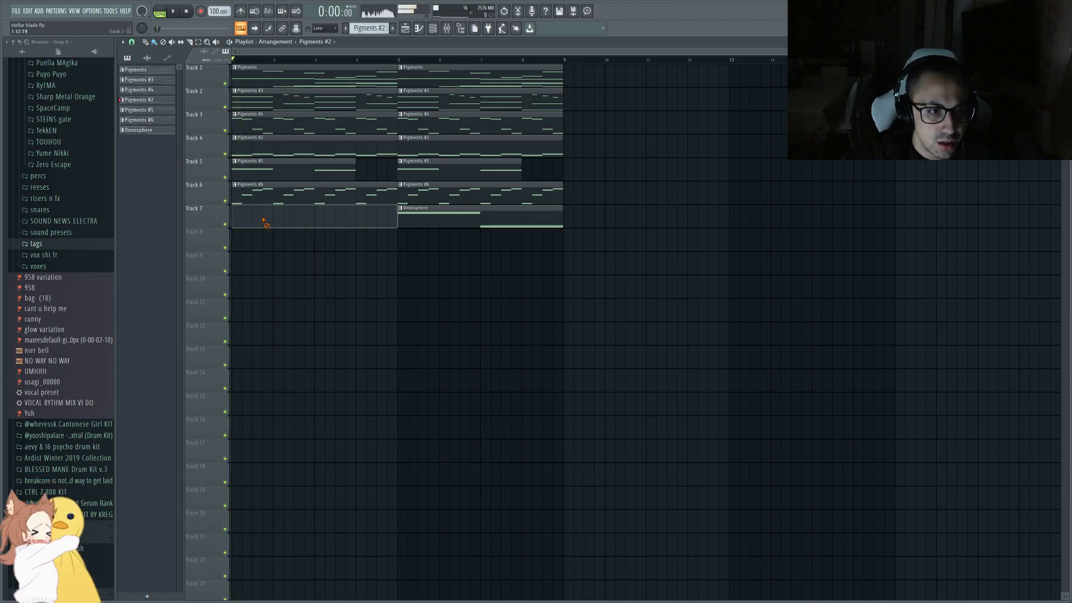
pyautogui.rightClick(259, 187)
pyautogui.rightClick(270, 177)
pyautogui.press('space')
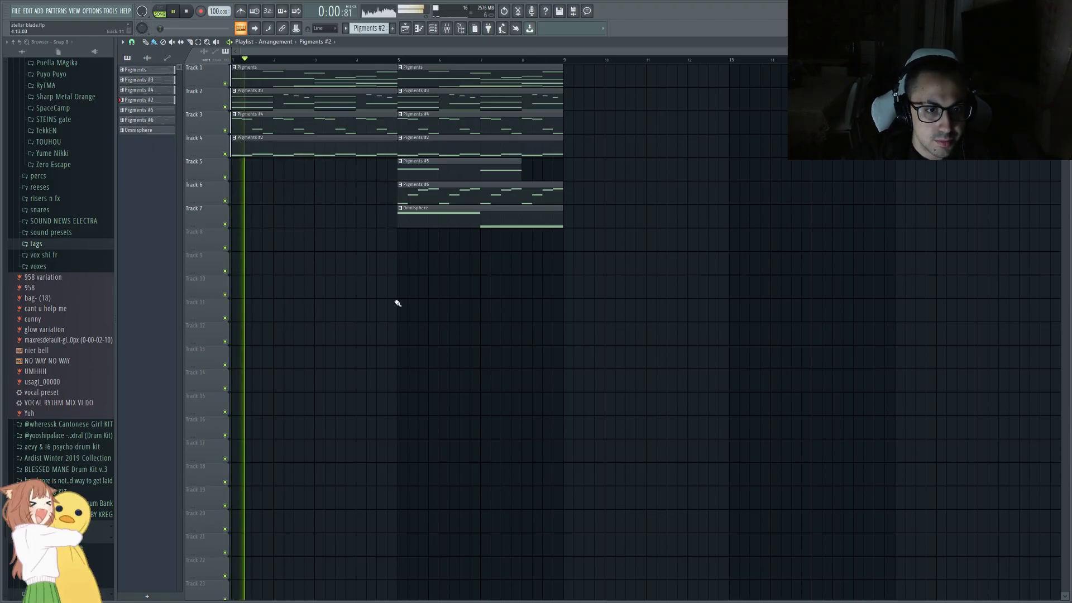
pyautogui.rightClick(292, 152)
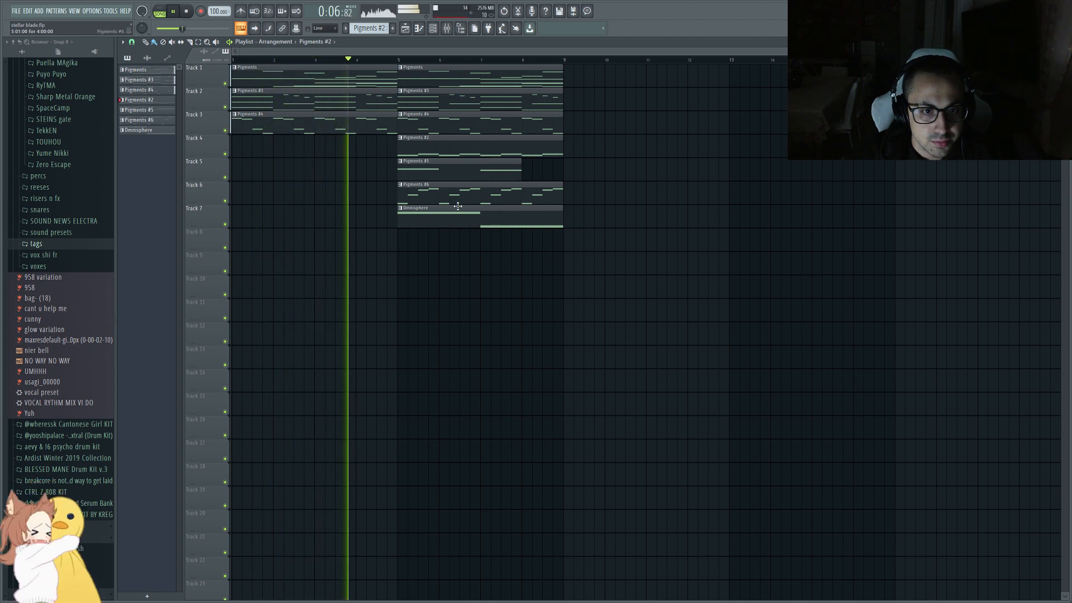
# Duplicate the bars 5–8 clips into bars 9–12, and delete the Pigments #2, #5, #6 and Omnisphere clips from bars 5–8
pyautogui.moveTo(598, 257); pyautogui.dragTo(425, 48)
pyautogui.hotkey('ctrl', 'b')
pyautogui.rightClick(431, 149)
pyautogui.rightClick(430, 171)
pyautogui.rightClick(429, 195)
pyautogui.rightClick(427, 218)
pyautogui.keyDown('ctrl'); pyautogui.click(426, 252); pyautogui.keyUp('ctrl')
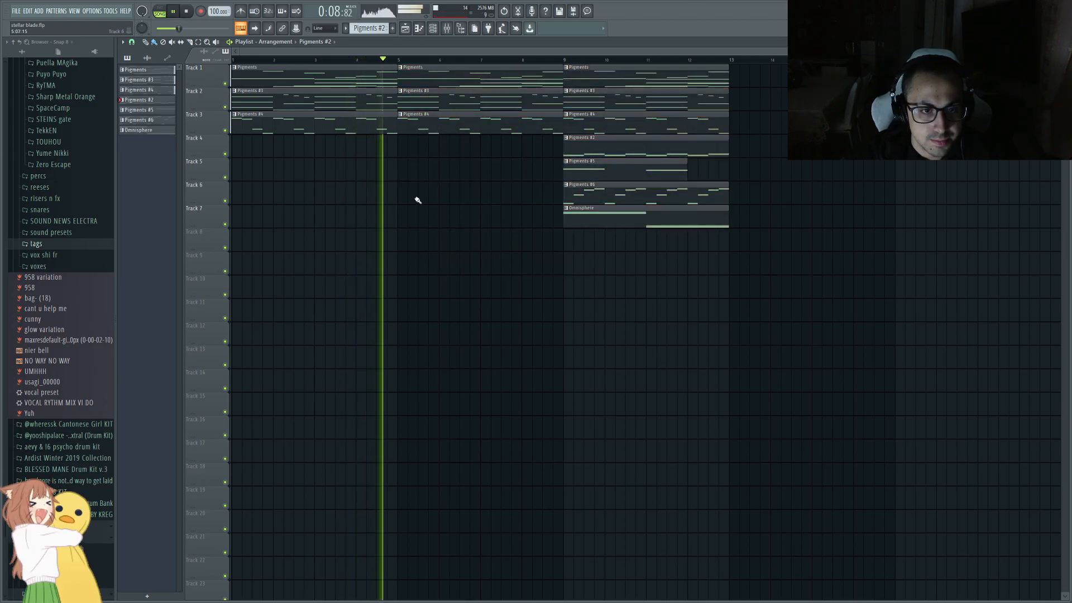
# Duplicate the bars 9–12 clips into bars 13–16, and delete the Omnisphere clips from both blocks
pyautogui.scroll(-1, 410, 233)
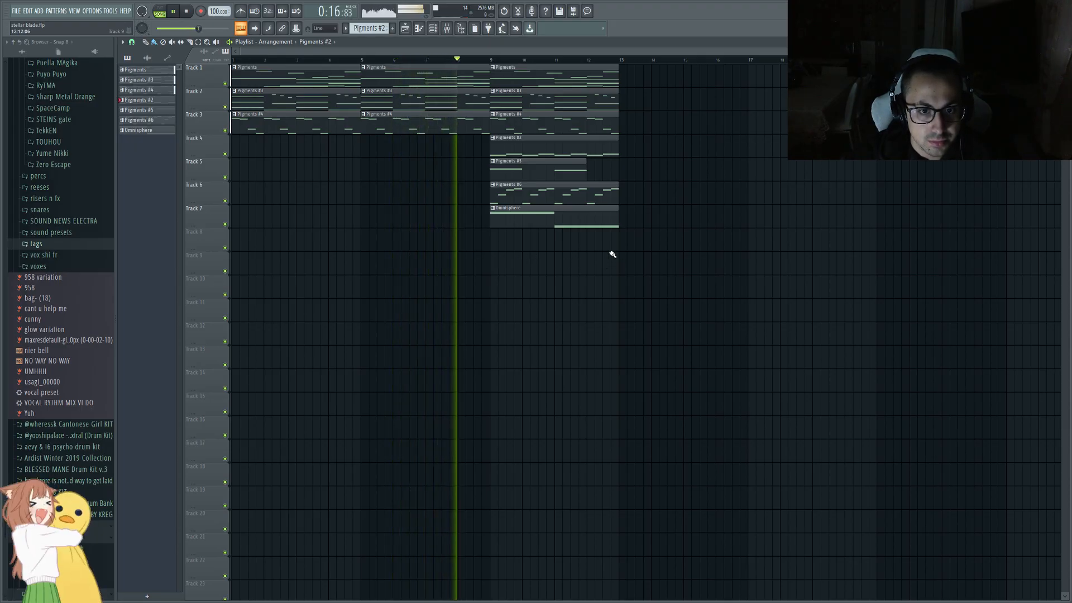
pyautogui.moveTo(669, 273); pyautogui.dragTo(521, 65)
pyautogui.hotkey('ctrl', 'b')
pyautogui.rightClick(541, 221)
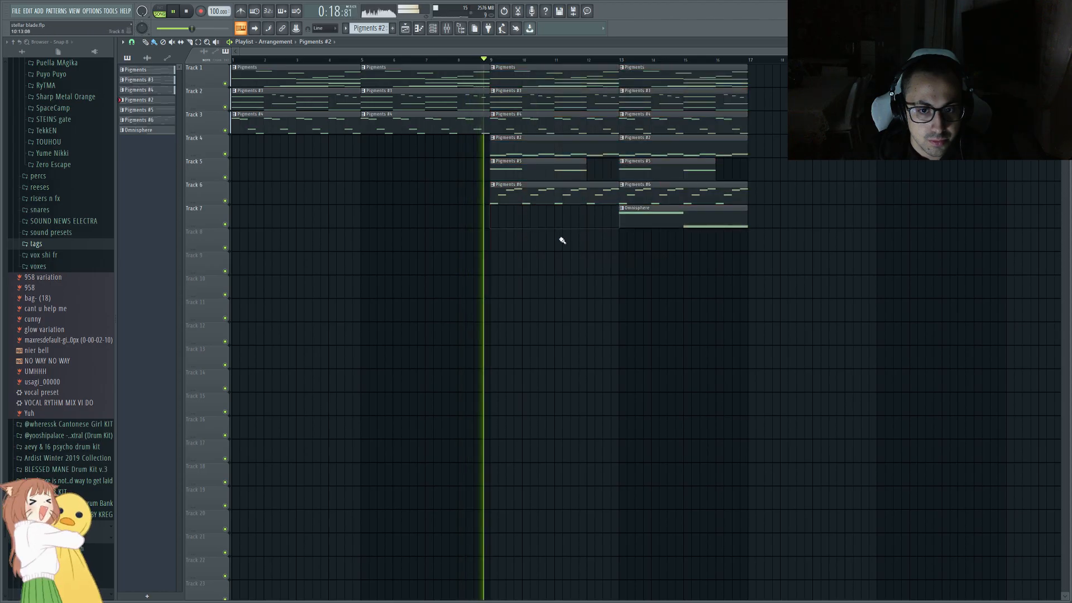
pyautogui.scroll(-2, 605, 263)
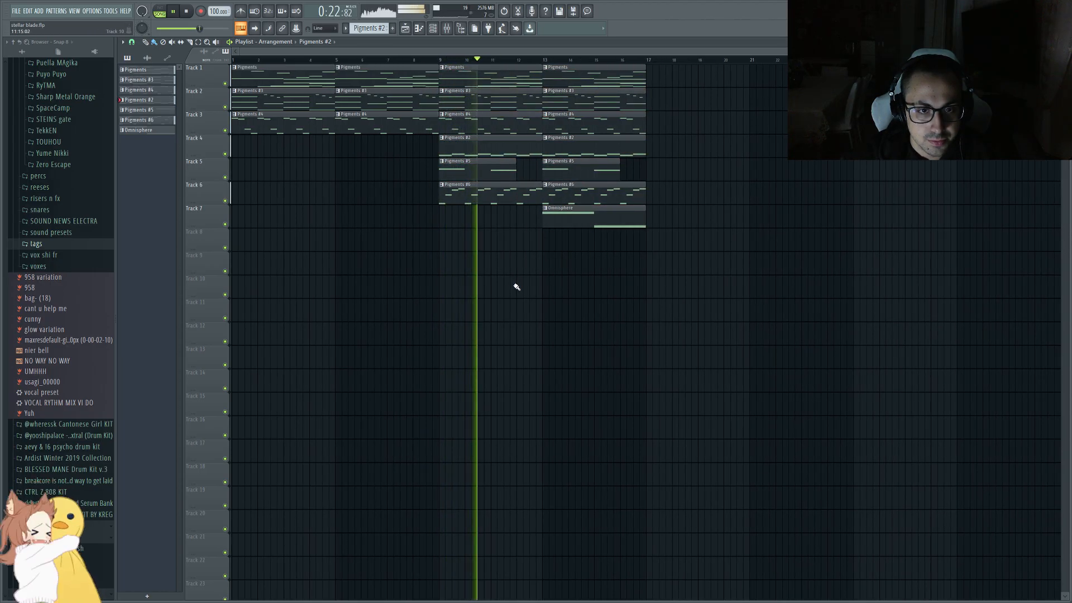
pyautogui.rightClick(582, 220)
pyautogui.press('space')
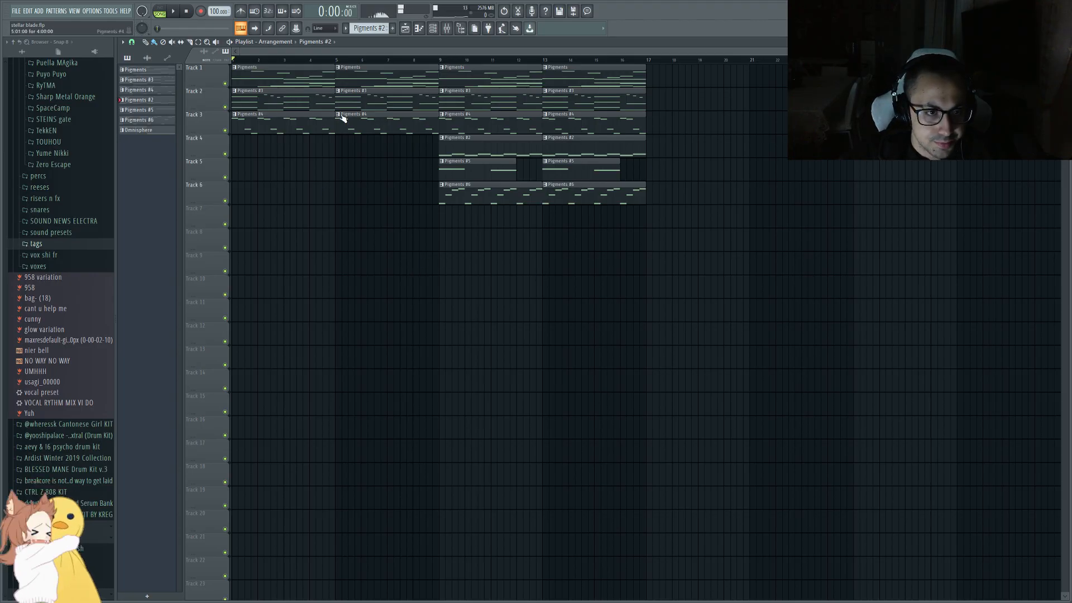
# Open the Pigments pattern in the piano roll and bring up the channel rack
pyautogui.doubleClick(295, 73)
pyautogui.hscroll(-3, 378, 237)
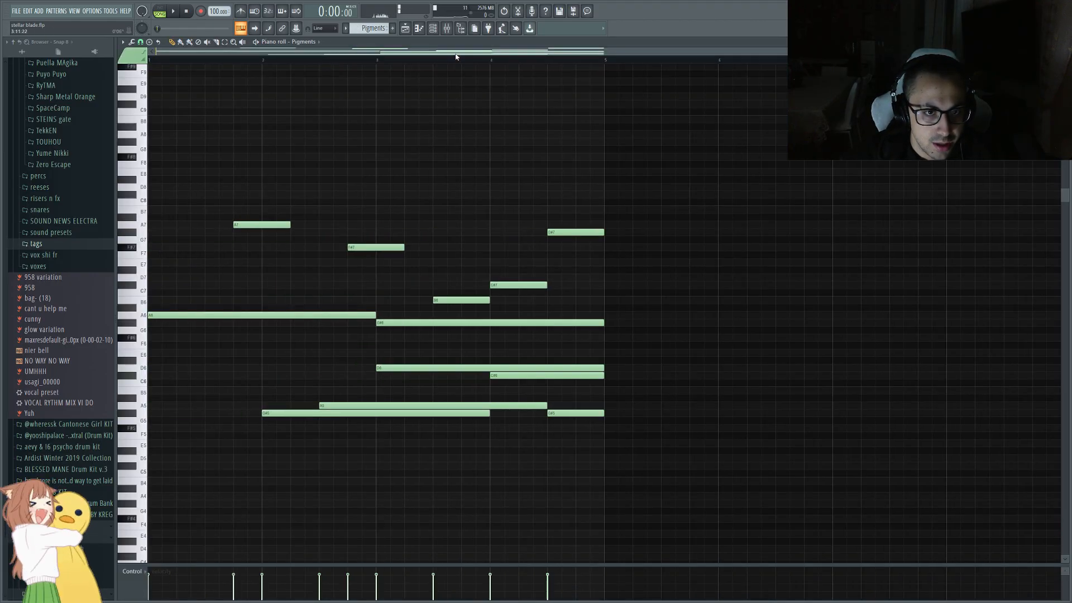
pyautogui.click(424, 29)
pyautogui.click(424, 29)
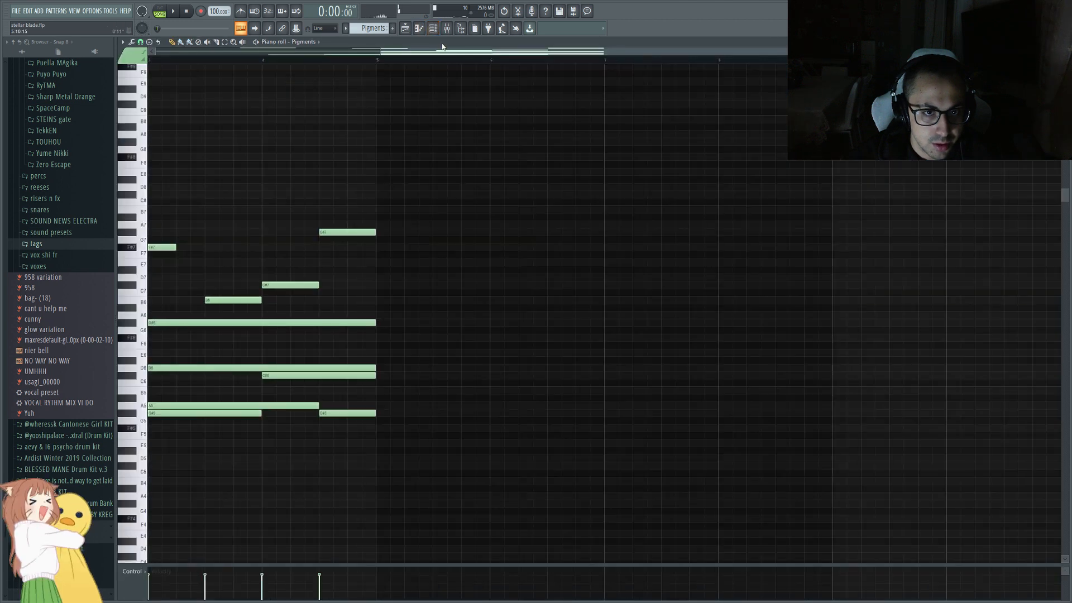
pyautogui.click(434, 28)
pyautogui.hscroll(-2, 410, 350)
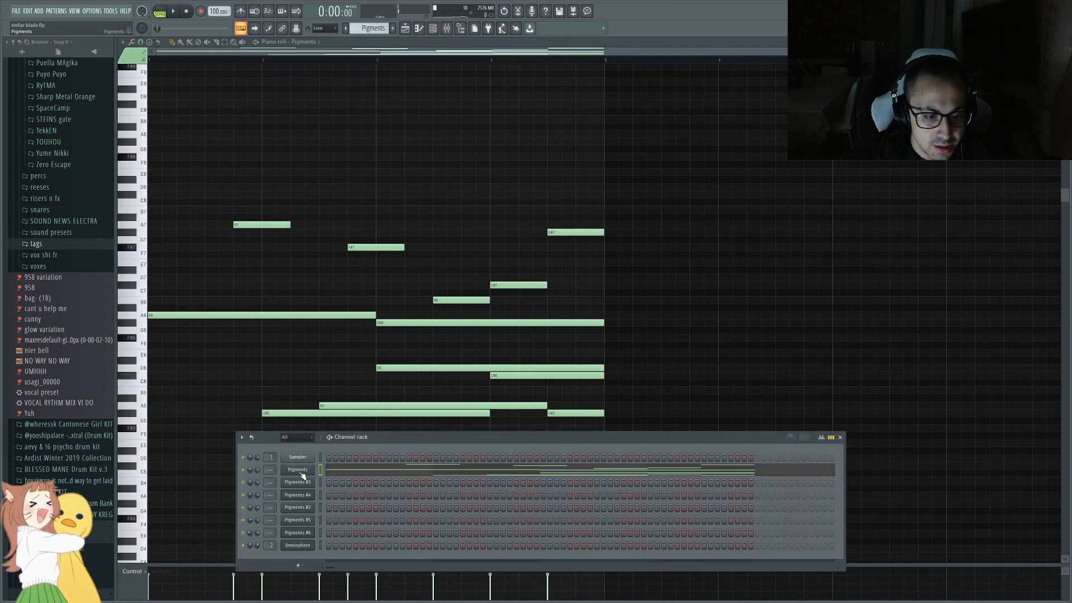
# Open the Pigments channel's synth, view its preset type categories, and return to the piano roll
pyautogui.click(300, 472)
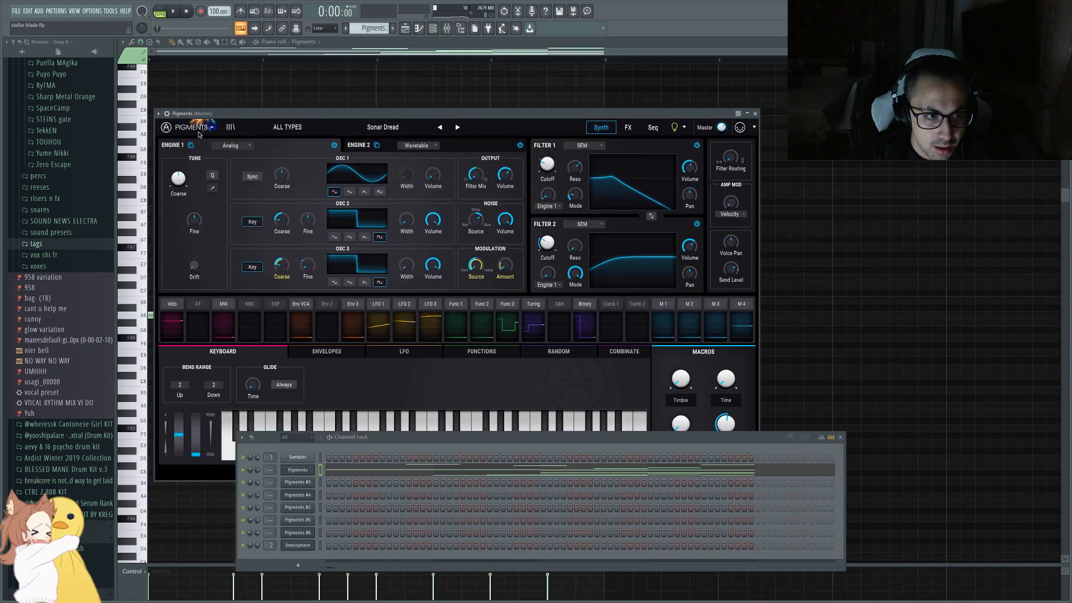
pyautogui.click(304, 129)
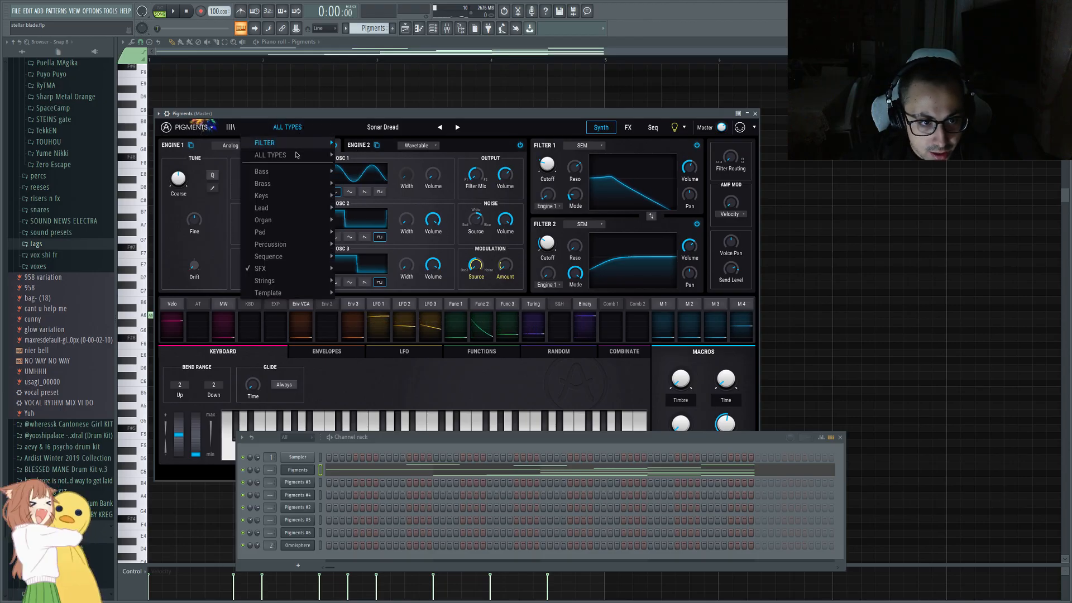
pyautogui.moveTo(291, 157)
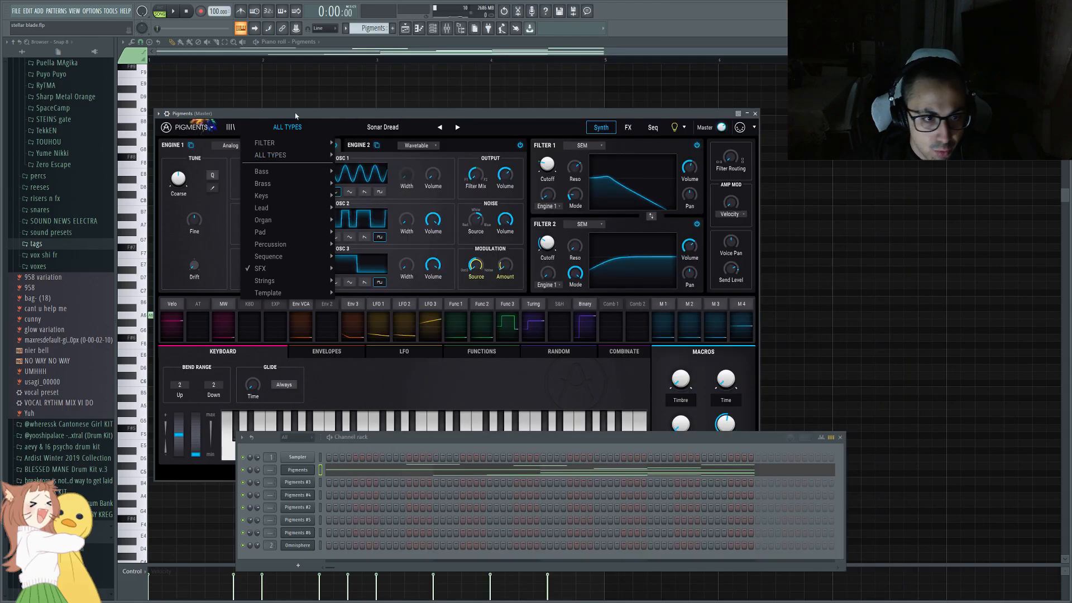
pyautogui.click(327, 117)
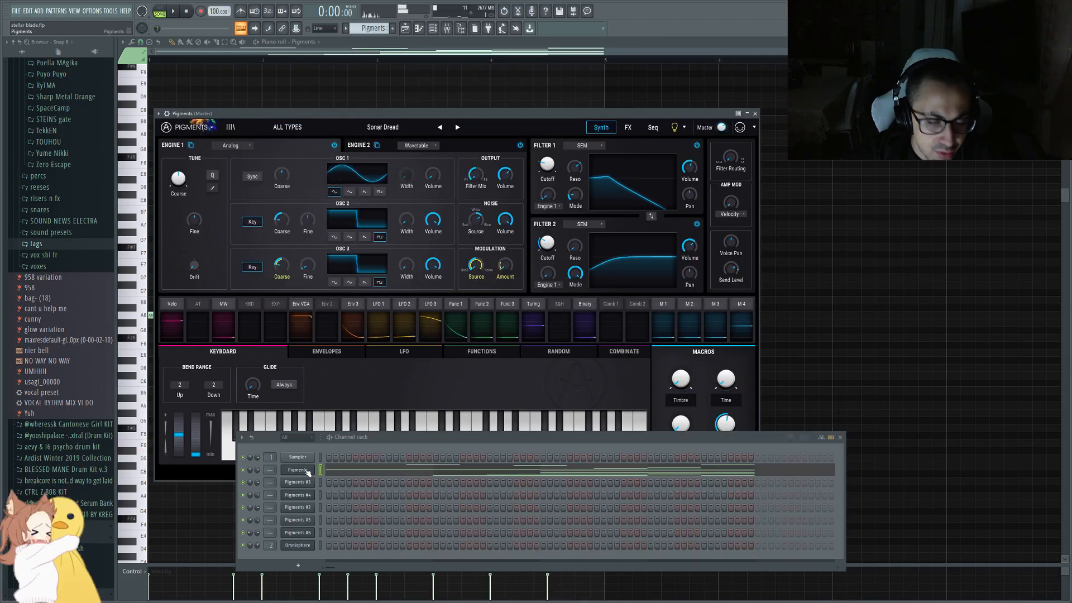
pyautogui.click(366, 471)
pyautogui.click(368, 470)
# Play the Pigments pattern on its own in pattern mode
pyautogui.scroll(-3, 333, 273)
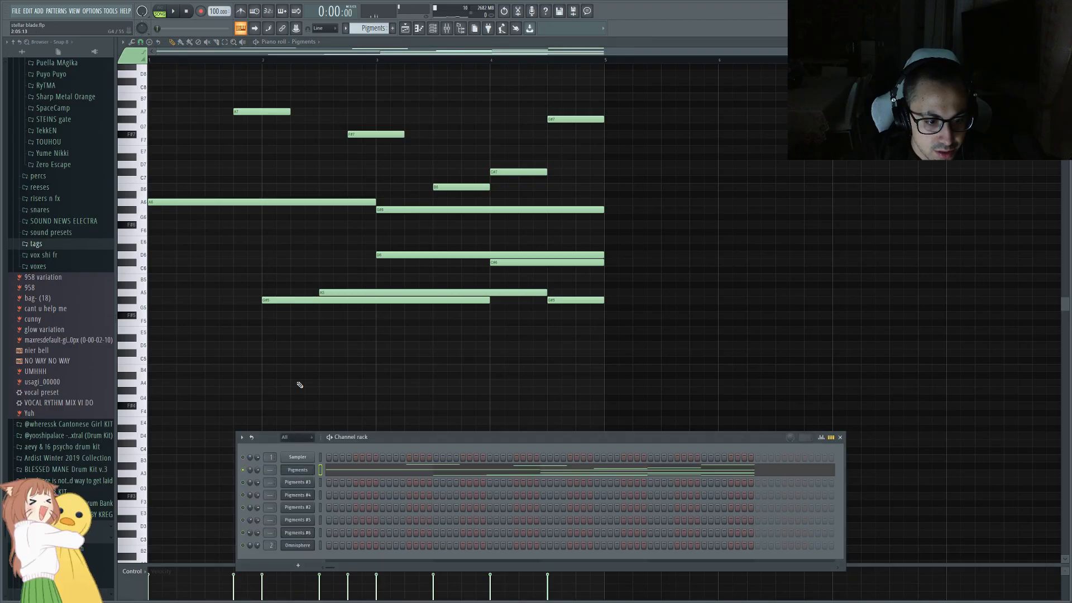
pyautogui.press('space')
pyautogui.press('l')
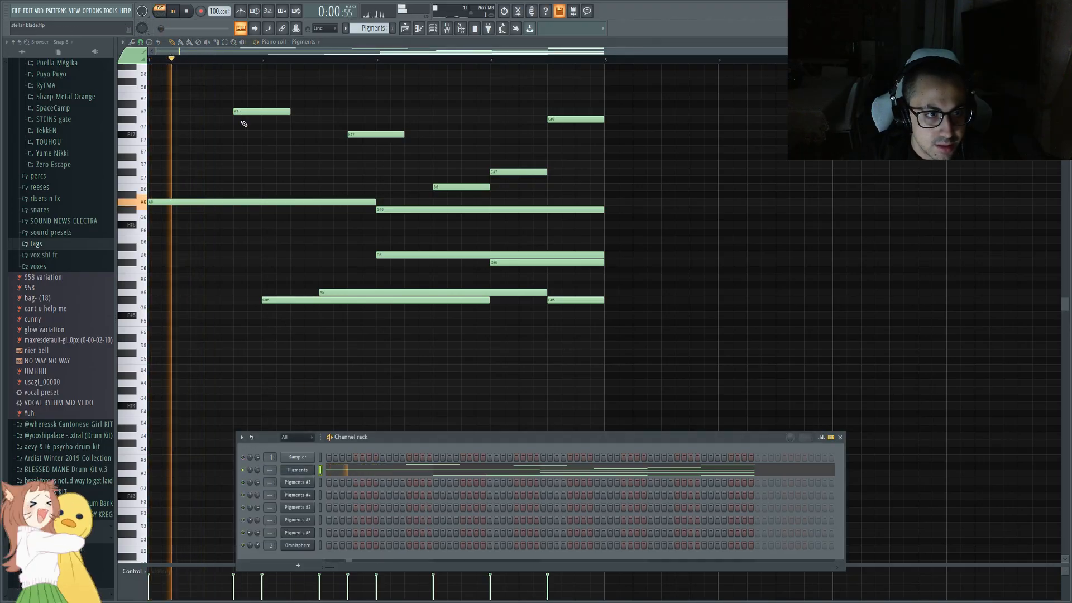
pyautogui.scroll(3, 352, 294)
pyautogui.scroll(-1, 338, 302)
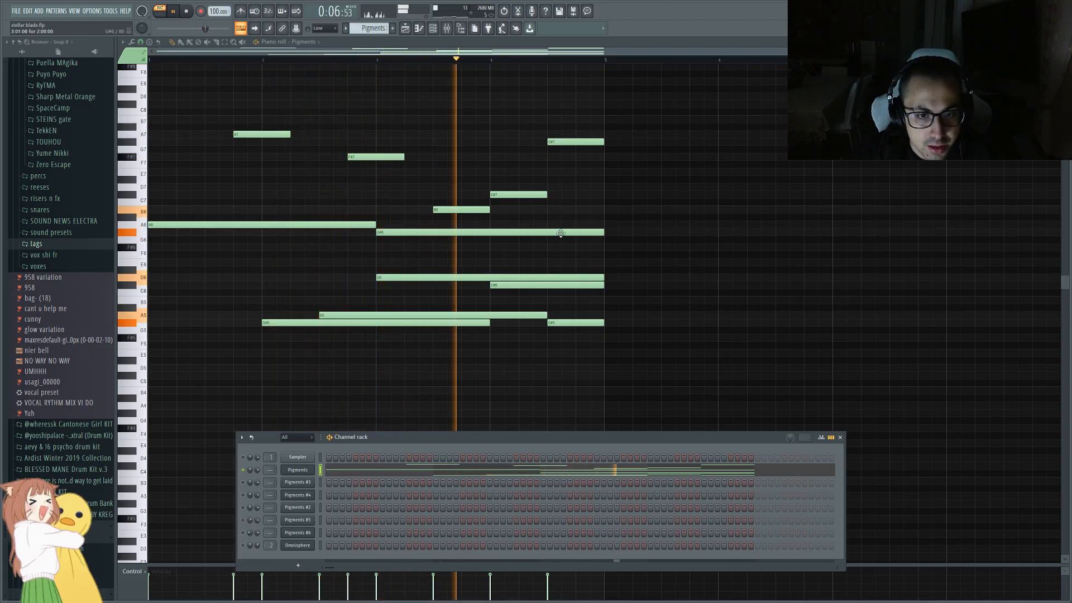
pyautogui.press('space')
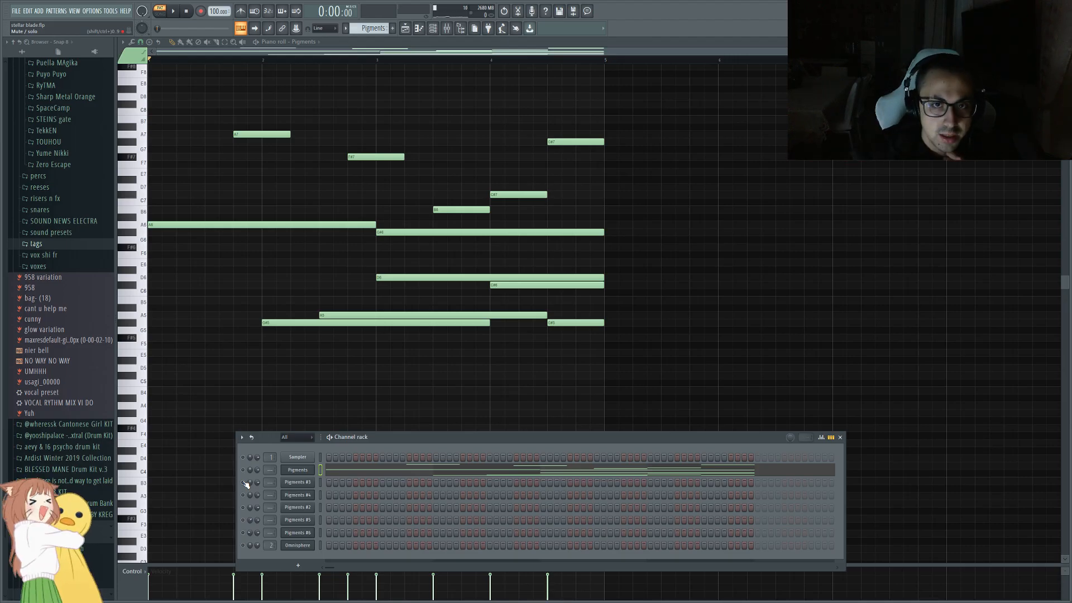
# Switch from the Pigments pattern to Pigments #3 and show its notes in the piano roll
pyautogui.click(306, 485)
pyautogui.press('Escape')
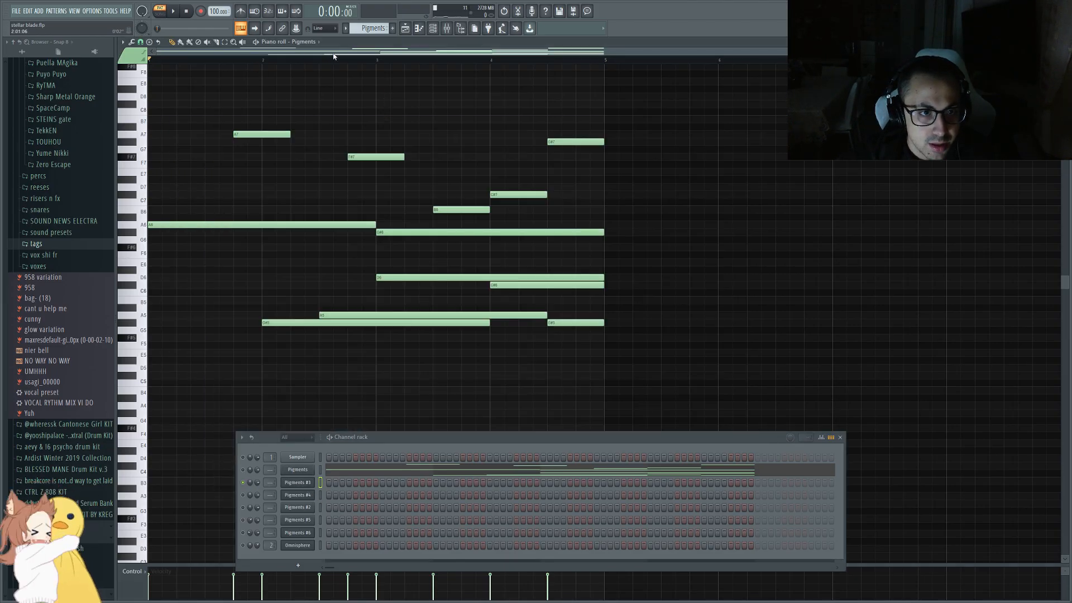
pyautogui.click(347, 28)
pyautogui.click(357, 56)
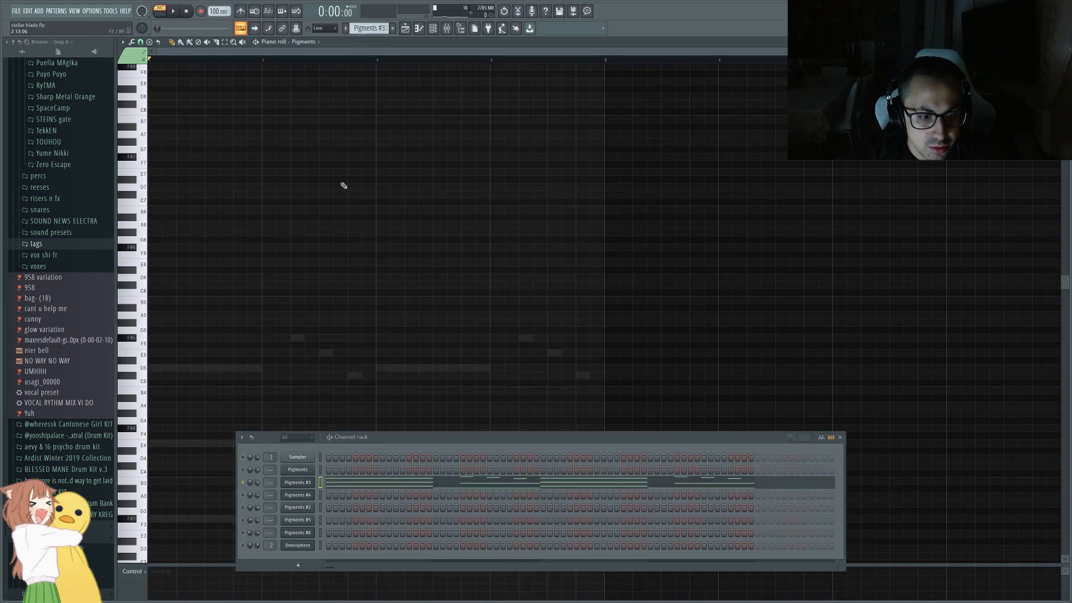
pyautogui.click(347, 28)
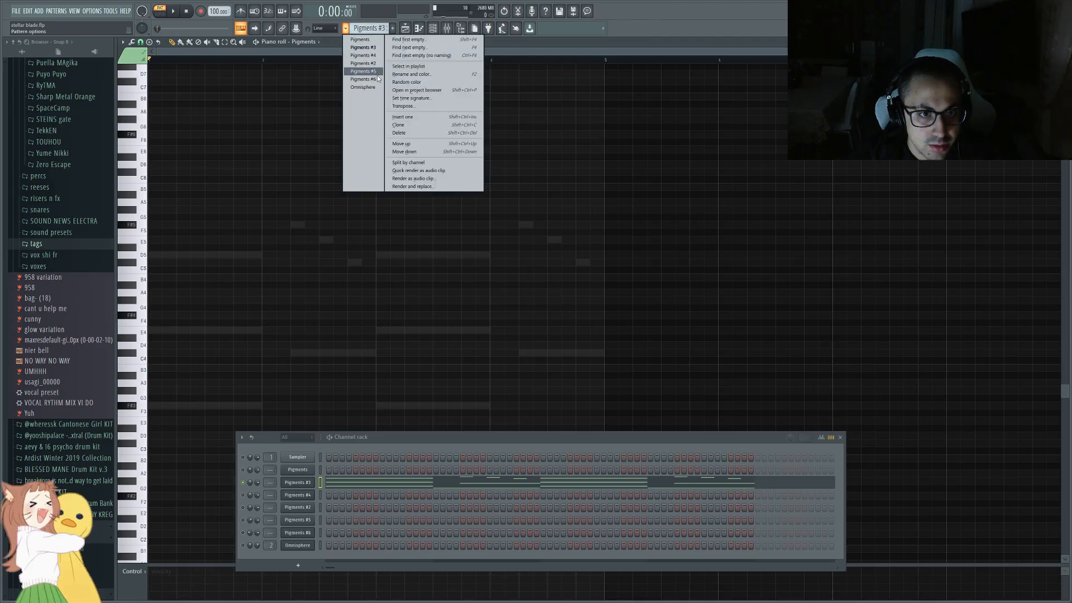
pyautogui.click(360, 40)
pyautogui.click(346, 28)
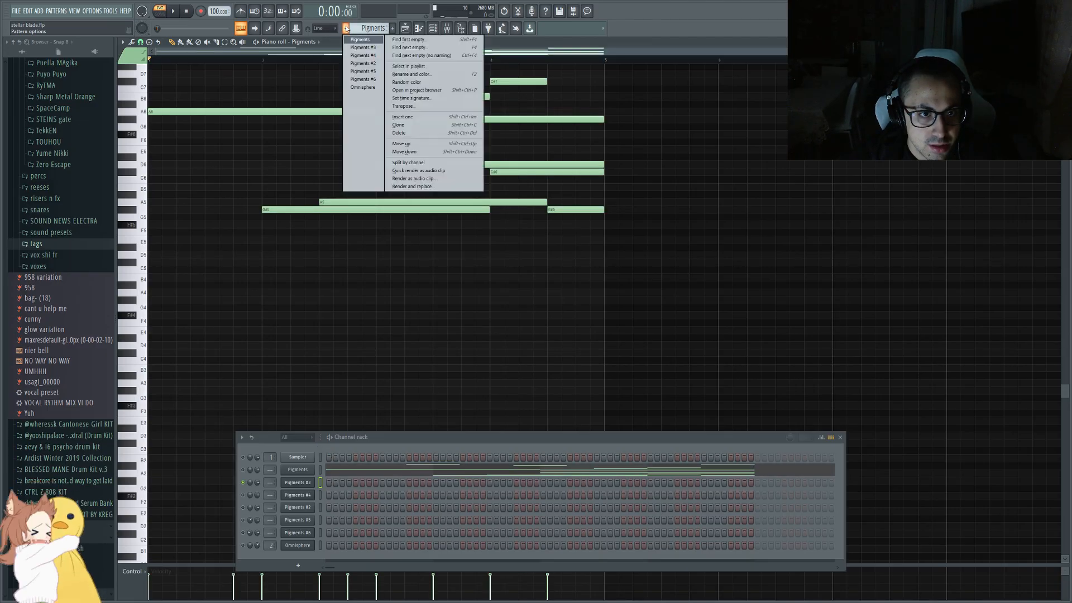
pyautogui.click(361, 47)
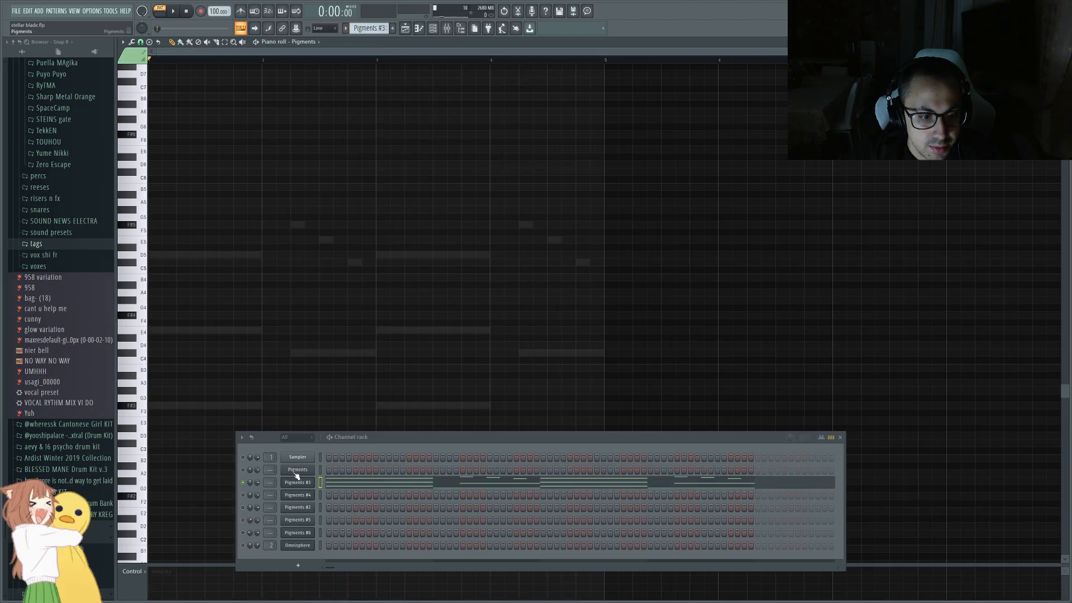
pyautogui.scroll(10, 295, 364)
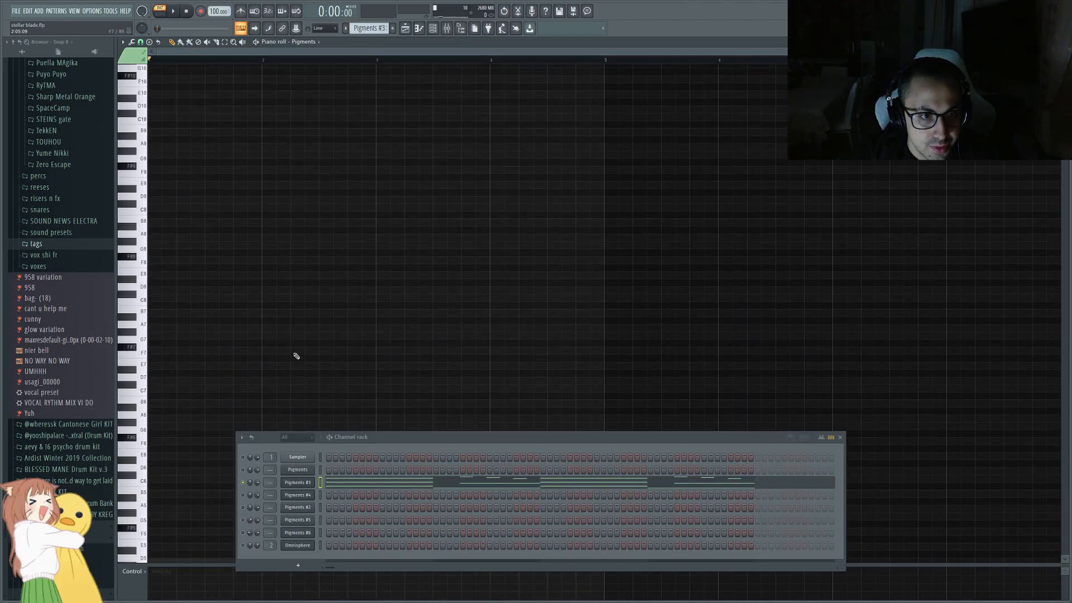
pyautogui.click(397, 484)
pyautogui.scroll(-9, 371, 364)
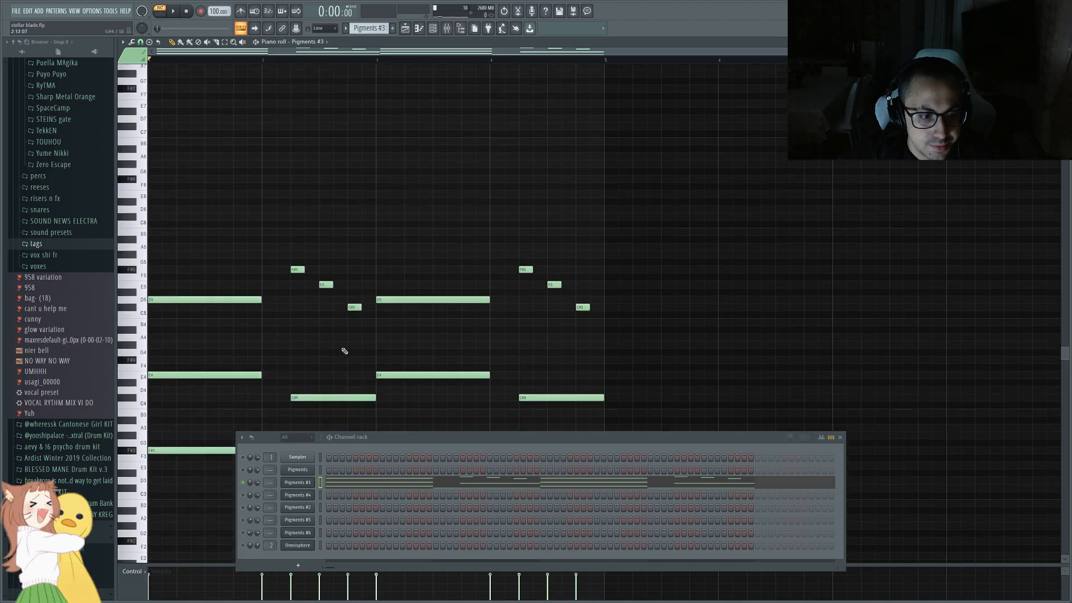
# Play the Pigments #3 pattern and check the preset loaded in its synth
pyautogui.press('space')
pyautogui.scroll(-3, 275, 268)
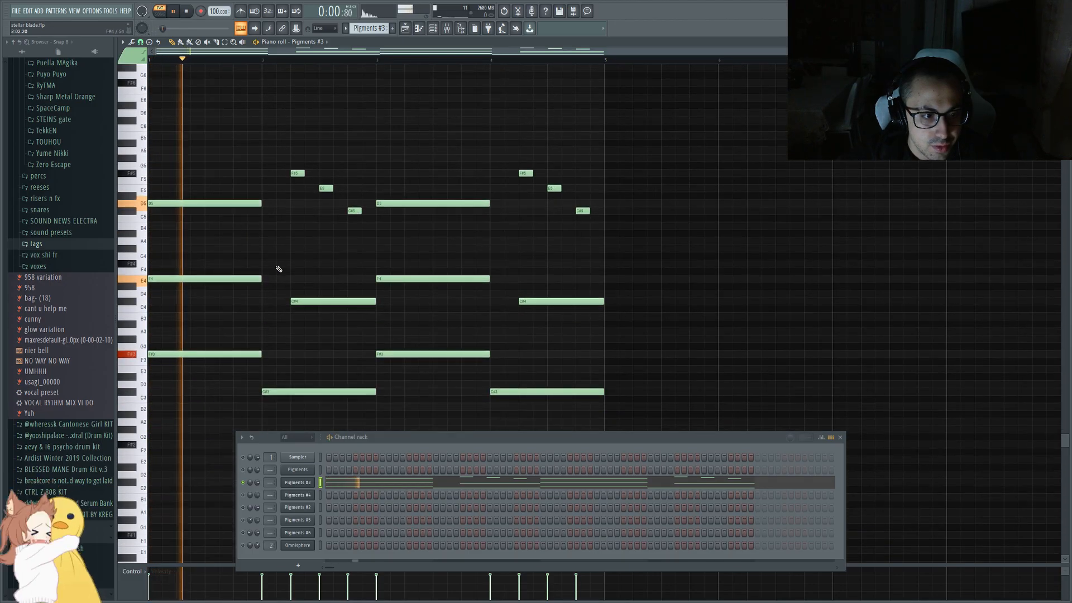
pyautogui.click(302, 482)
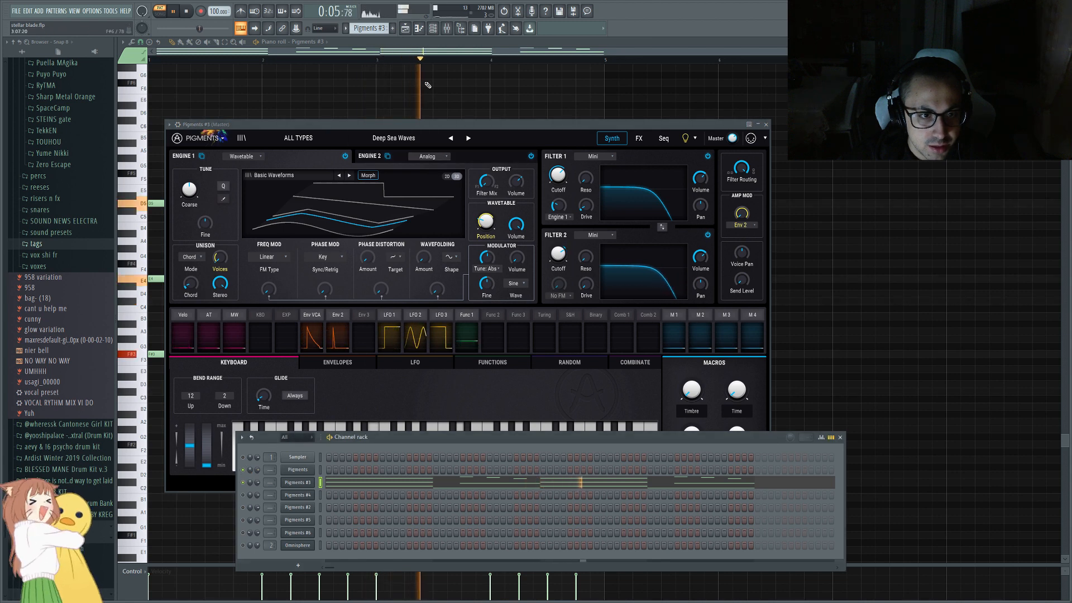
pyautogui.press('Escape')
pyautogui.scroll(-2, 454, 229)
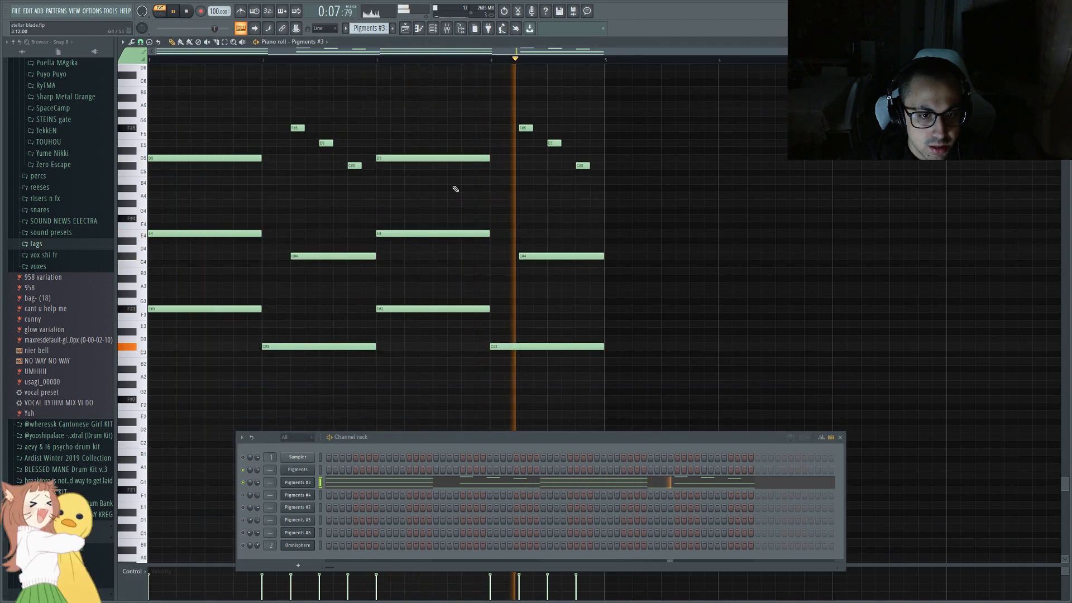
# Replace the channel rack with the mixer, and play the arrangement in song mode
pyautogui.click(434, 29)
pyautogui.press('space')
pyautogui.press('space')
pyautogui.click(447, 28)
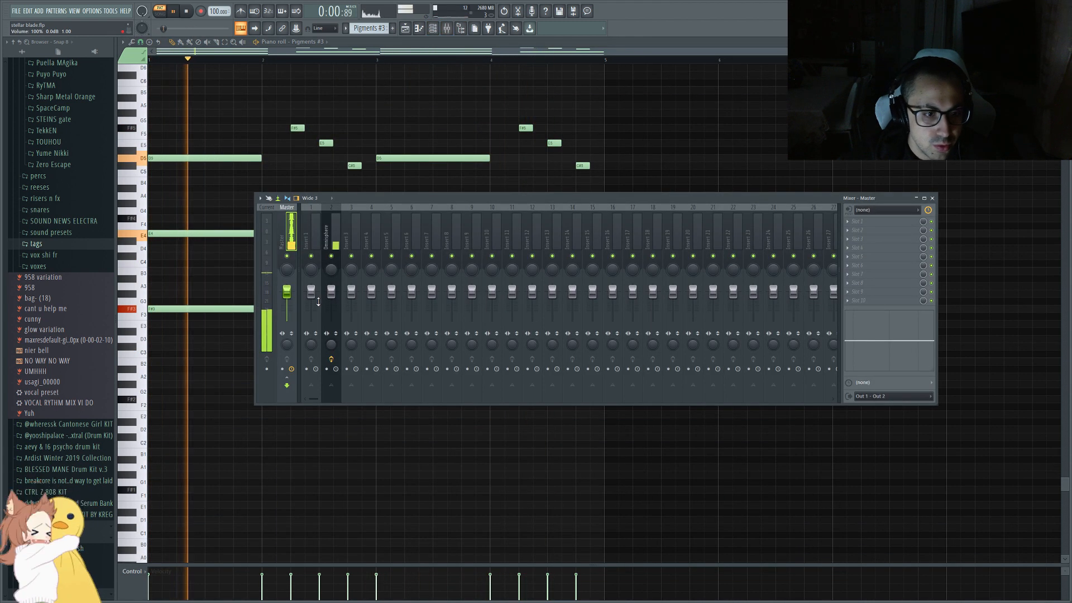
pyautogui.press('space')
pyautogui.click(160, 14)
pyautogui.press('space')
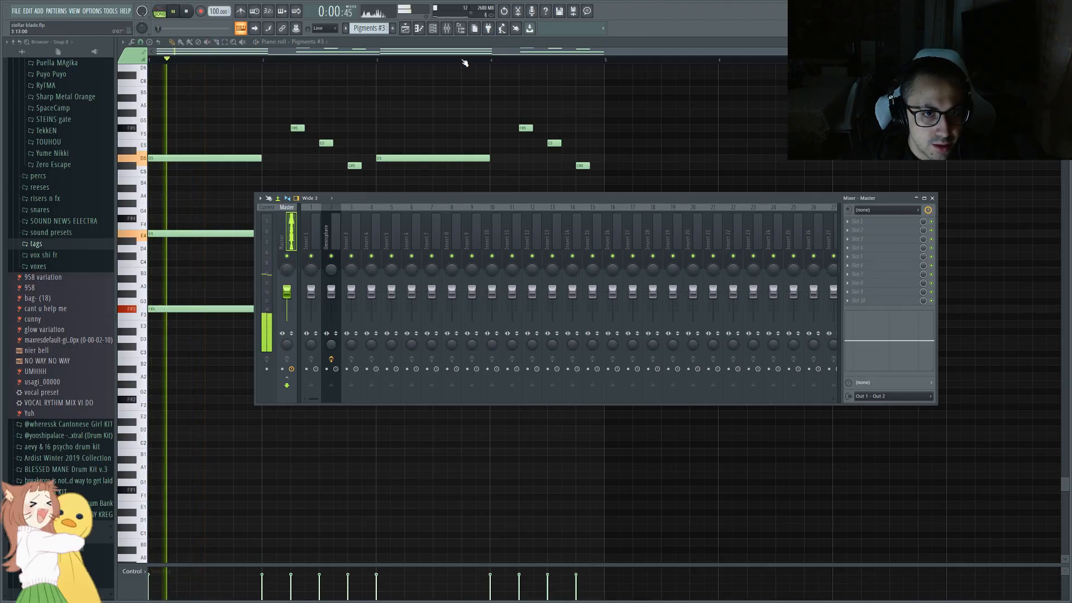
# Return to the playlist with the channel rack shown, and stop the arrangement's playback
pyautogui.click(406, 29)
pyautogui.click(433, 29)
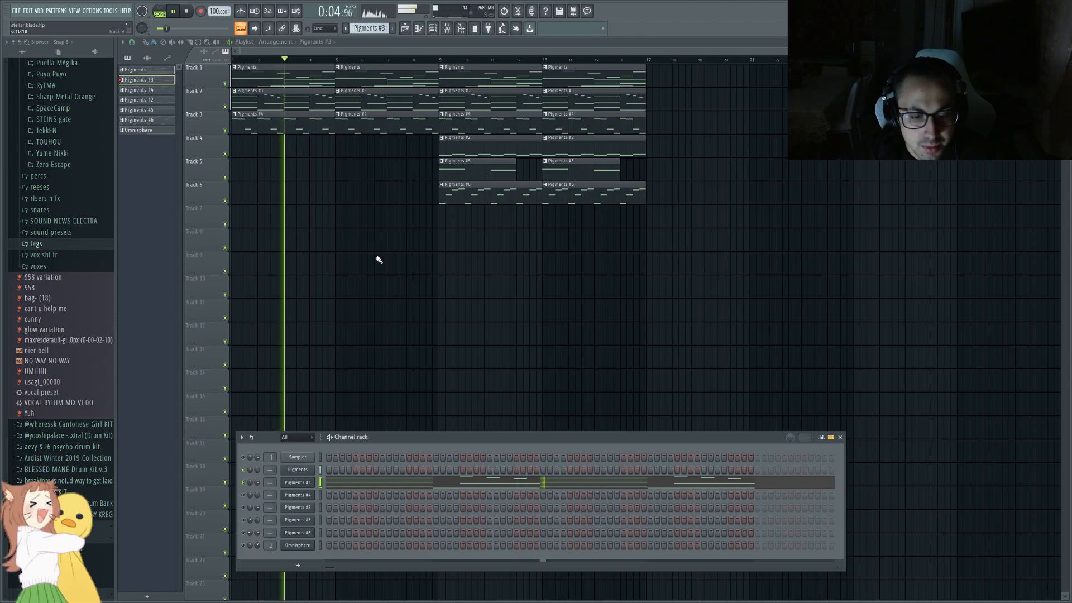
pyautogui.press('space')
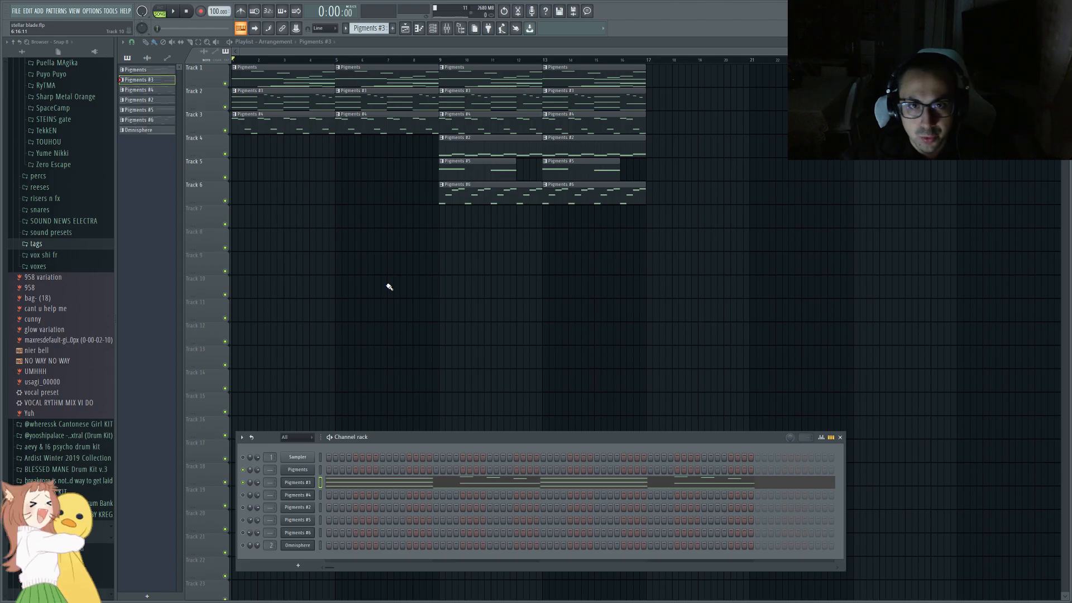
# Open the Pigments #4 pattern from track 3 in the piano roll and bring all of its notes into view
pyautogui.doubleClick(314, 128)
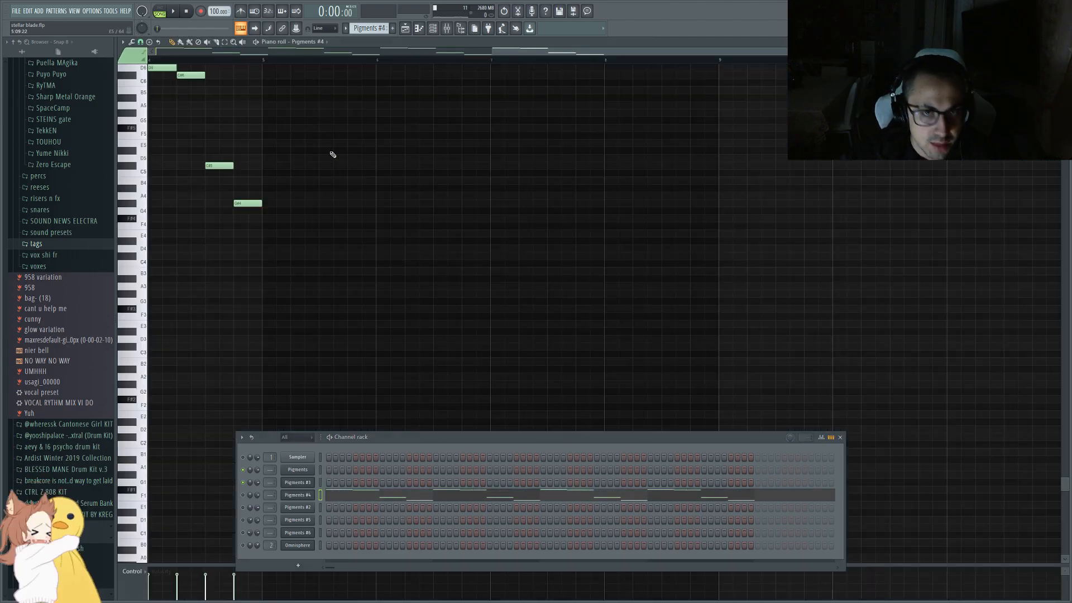
pyautogui.scroll(3, 210, 320)
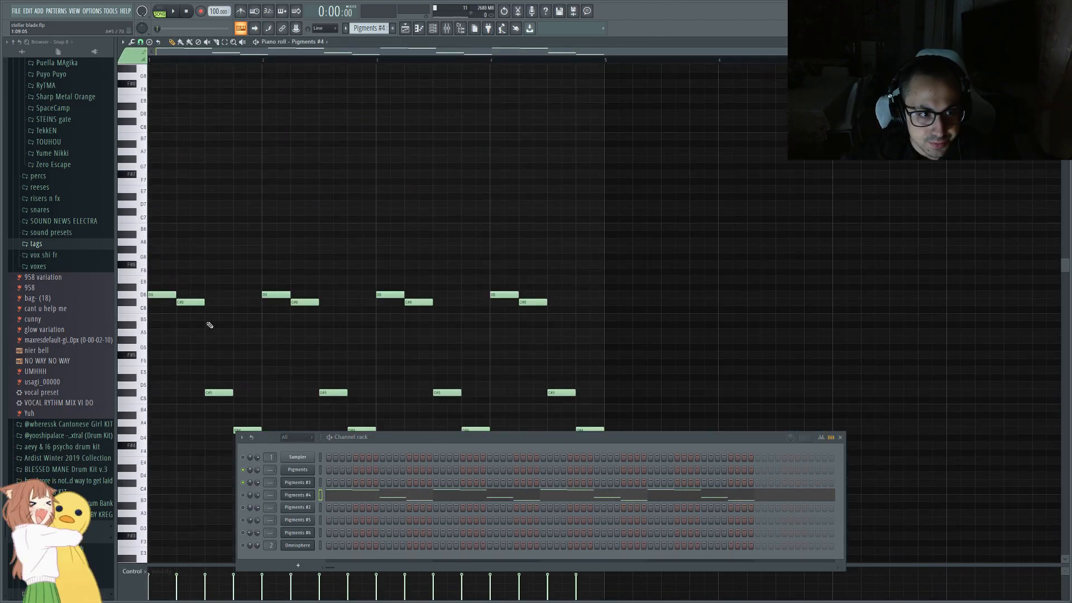
pyautogui.scroll(-2, 209, 322)
pyautogui.scroll(-3, 210, 323)
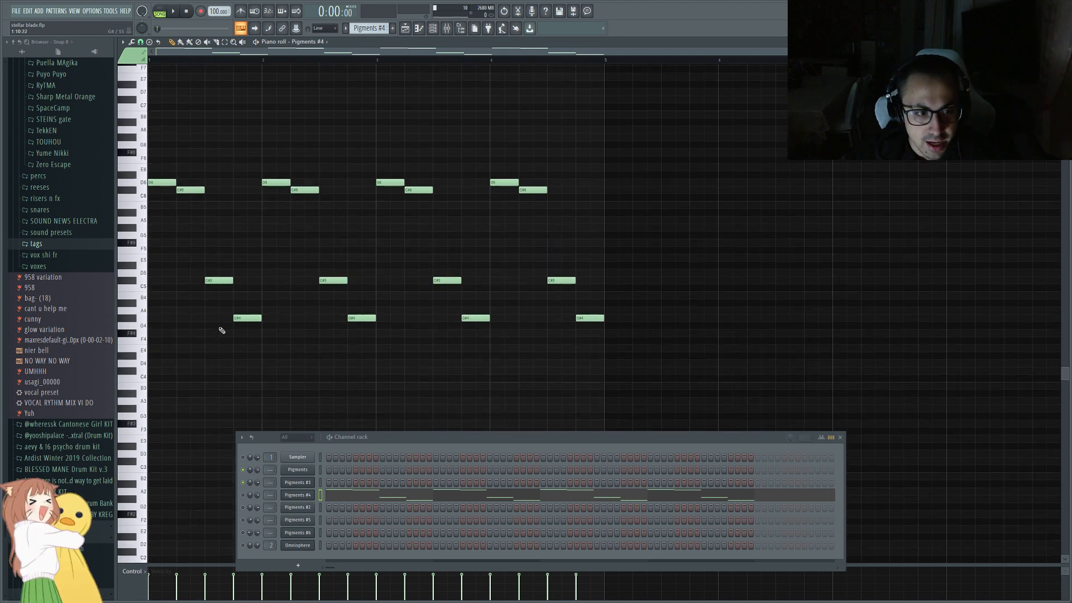
pyautogui.scroll(-1, 213, 333)
# Unmute the Pigments #4 channel and play from the start
pyautogui.press('space')
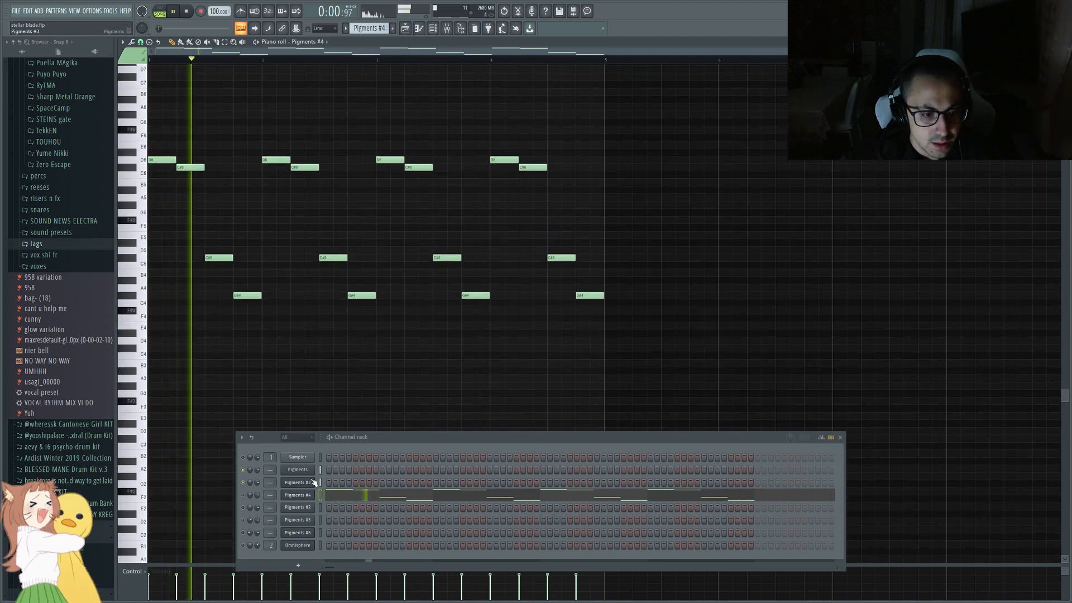
pyautogui.click(243, 495)
pyautogui.press('space')
pyautogui.press('space')
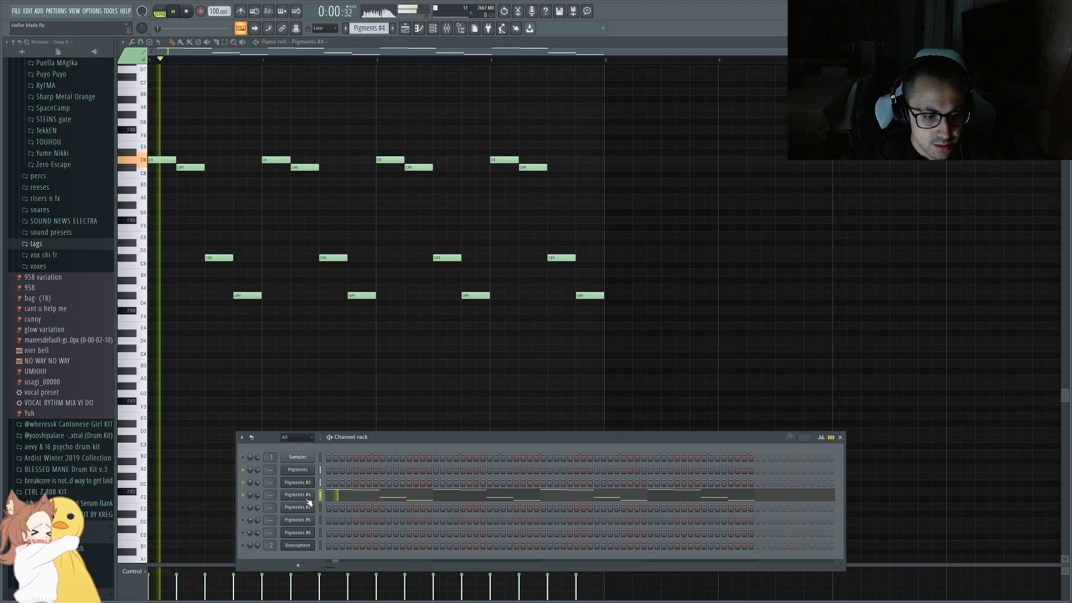
# Check the preset loaded in the Pigments #4 synth, stop playback and close the synth window
pyautogui.click(304, 498)
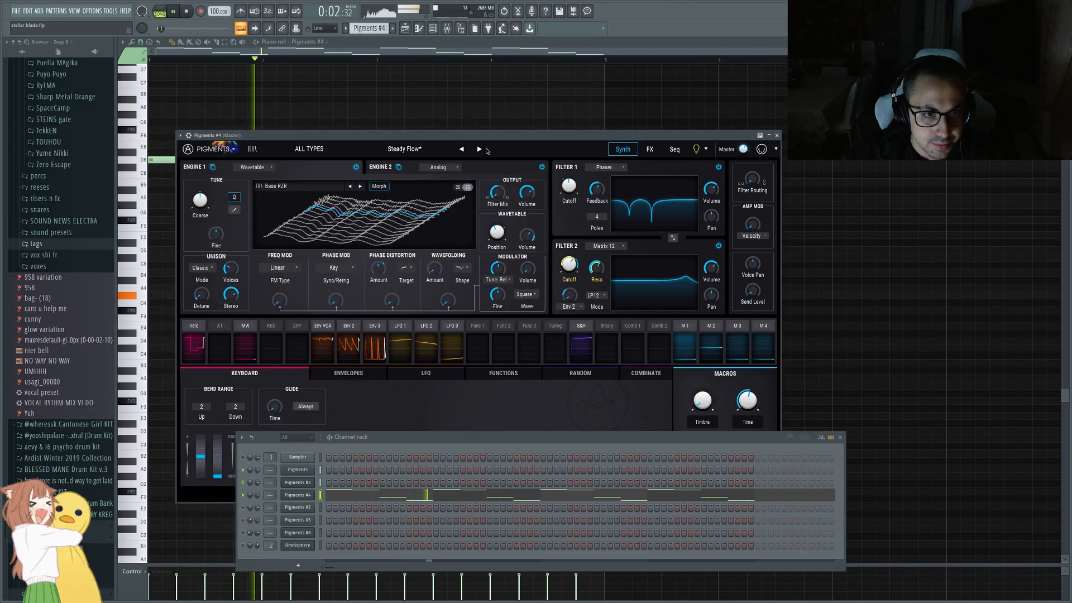
pyautogui.press('Escape')
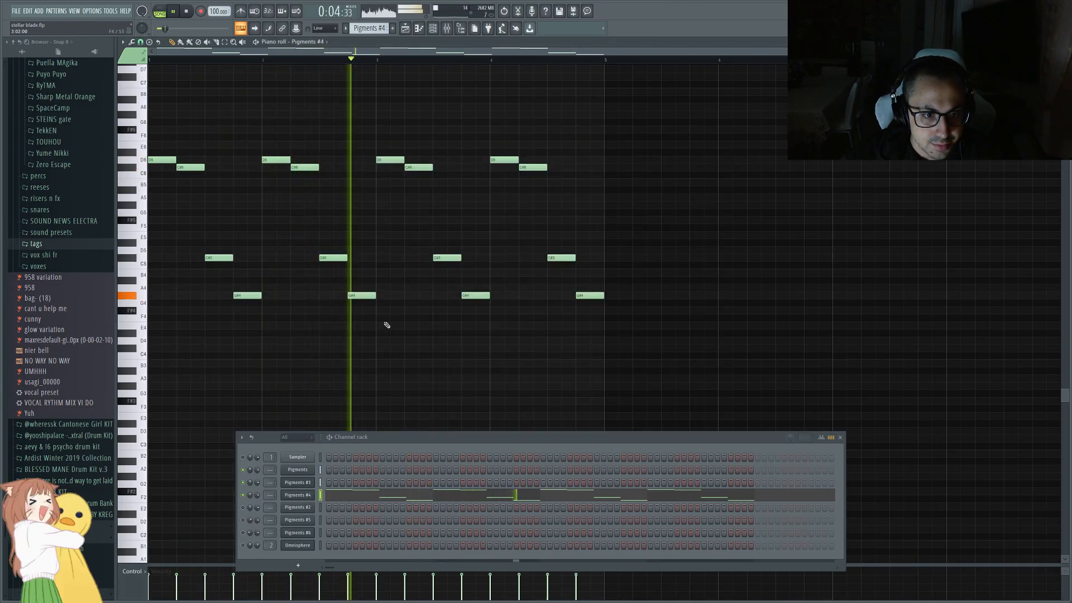
pyautogui.click(306, 498)
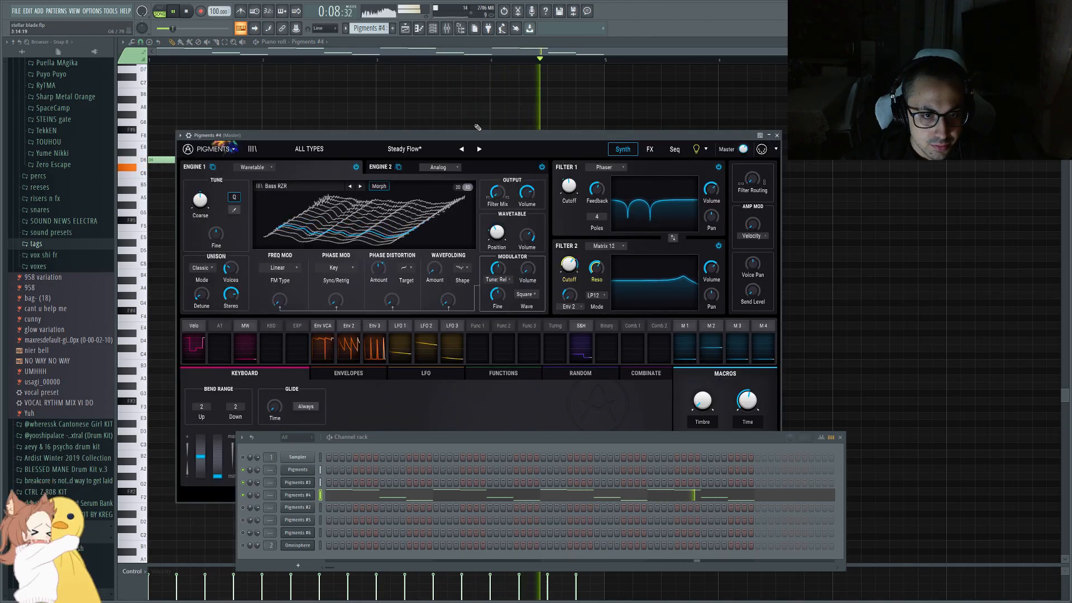
pyautogui.press('space')
pyautogui.rightClick(455, 97)
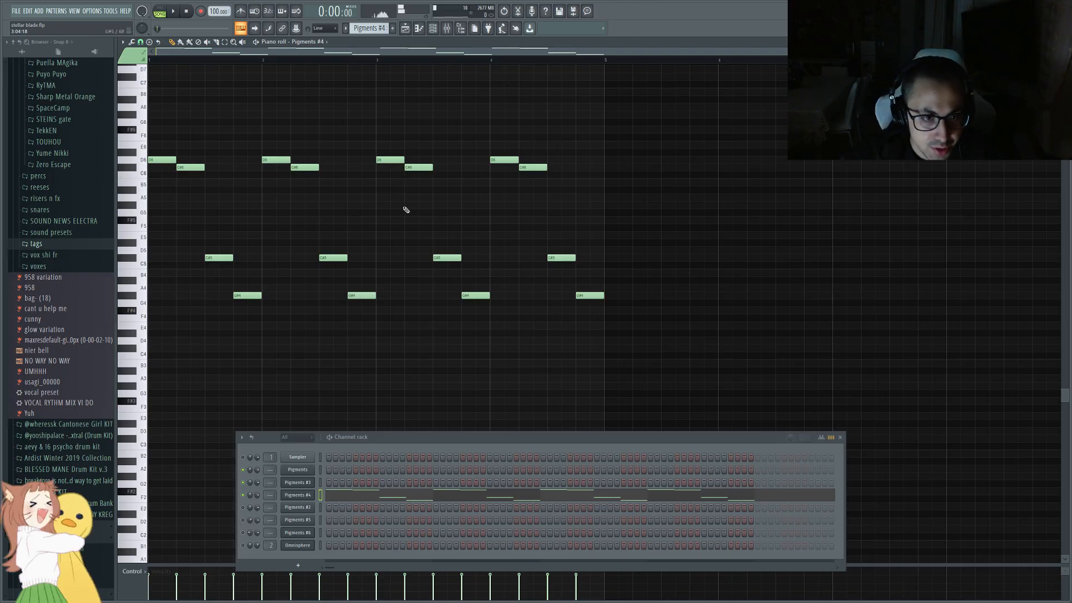
pyautogui.click(299, 496)
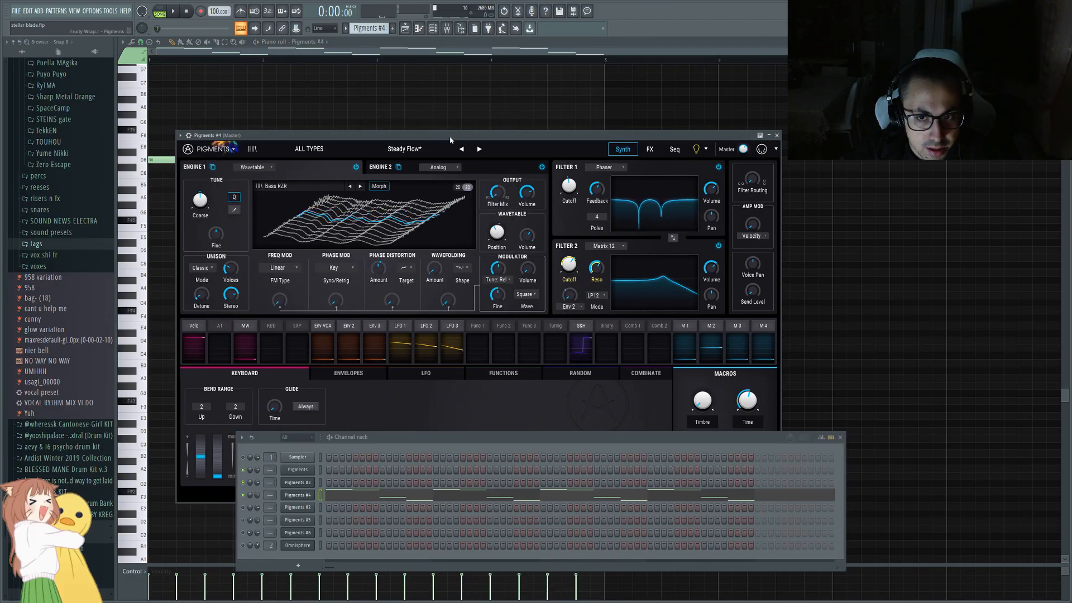
pyautogui.click(777, 135)
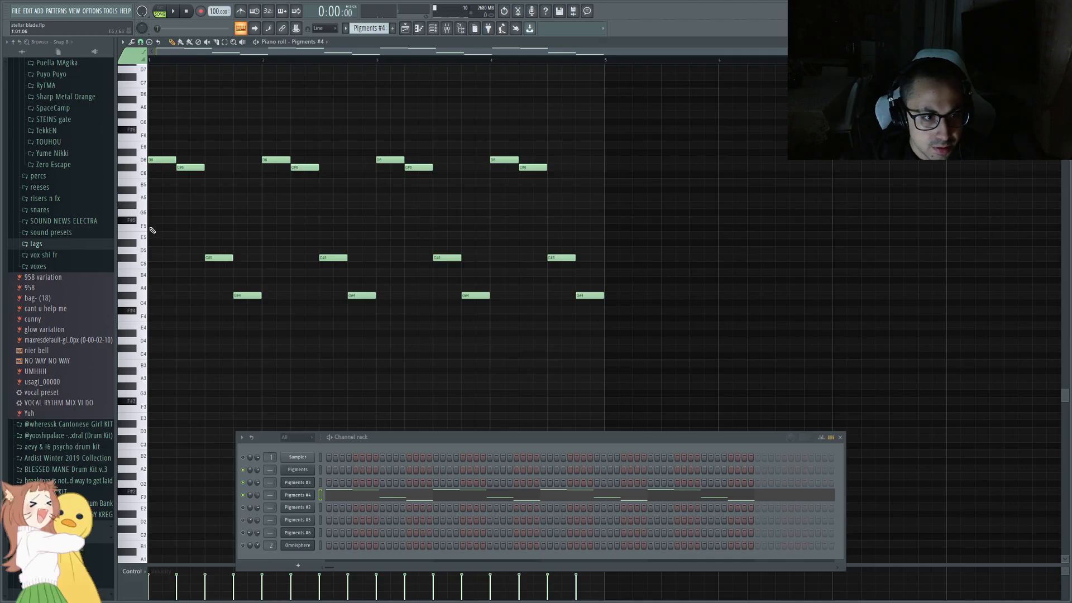
# Examine the Pigments #4 notes and check which root note and scale the piano roll's scale highlighting uses
pyautogui.scroll(3, 172, 196)
pyautogui.scroll(-3, 177, 186)
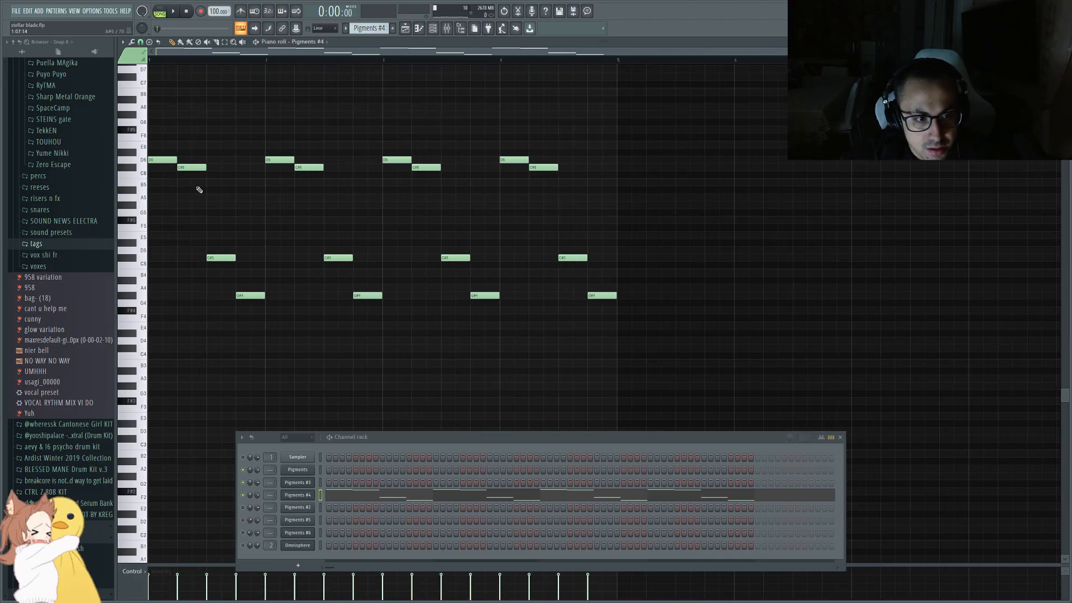
pyautogui.click(405, 29)
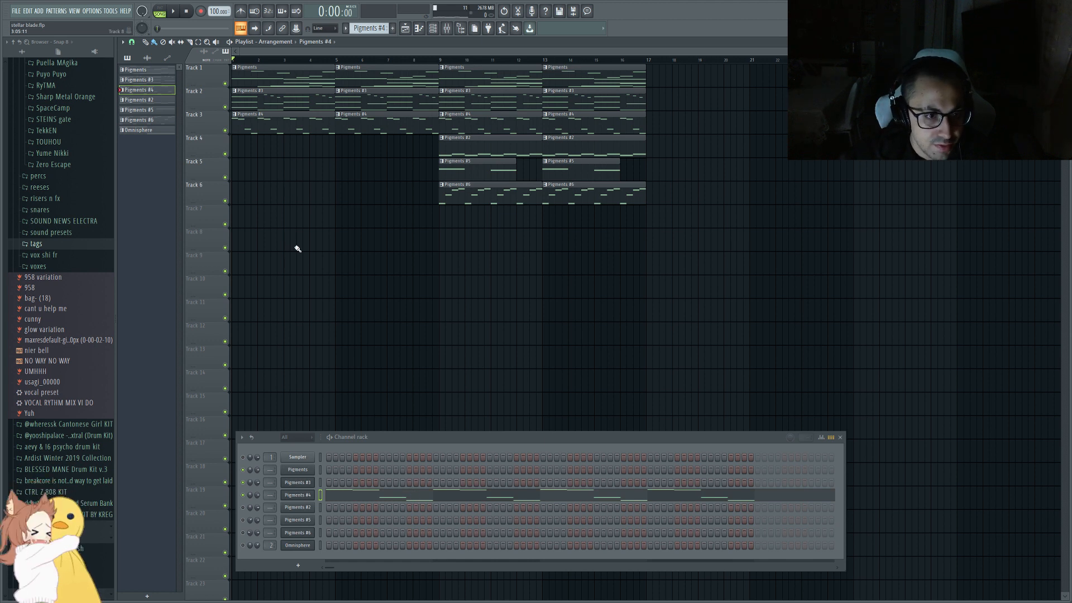
pyautogui.click(447, 500)
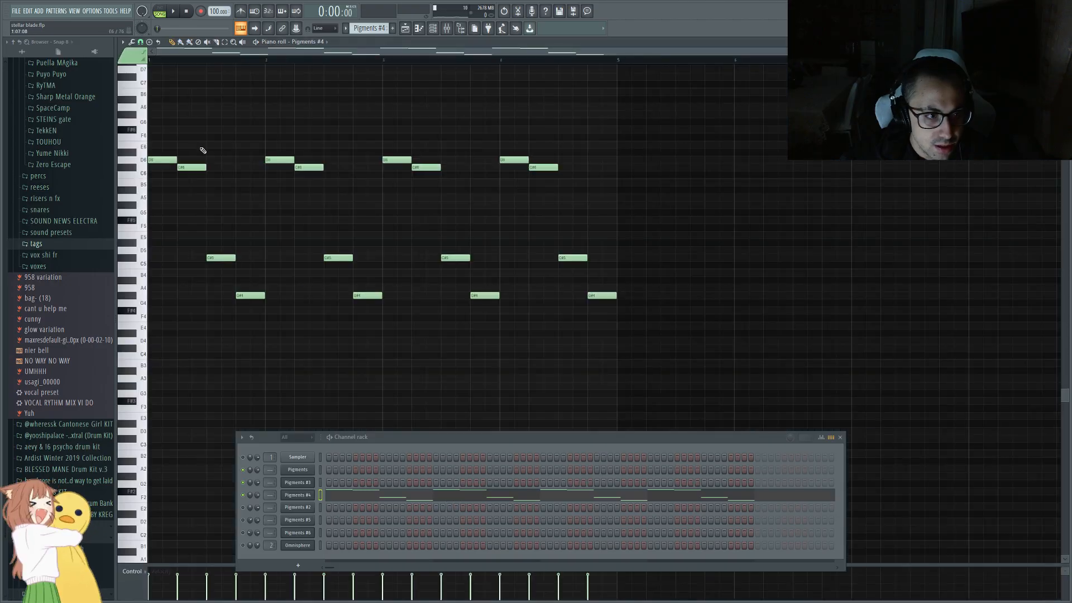
pyautogui.click(124, 43)
pyautogui.moveTo(147, 83)
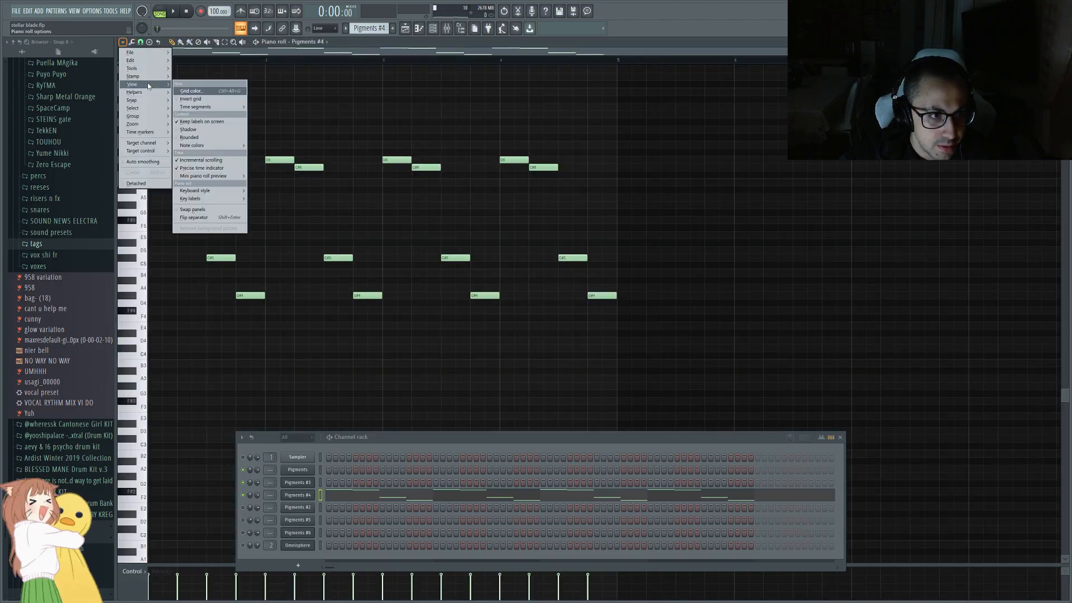
pyautogui.moveTo(143, 109)
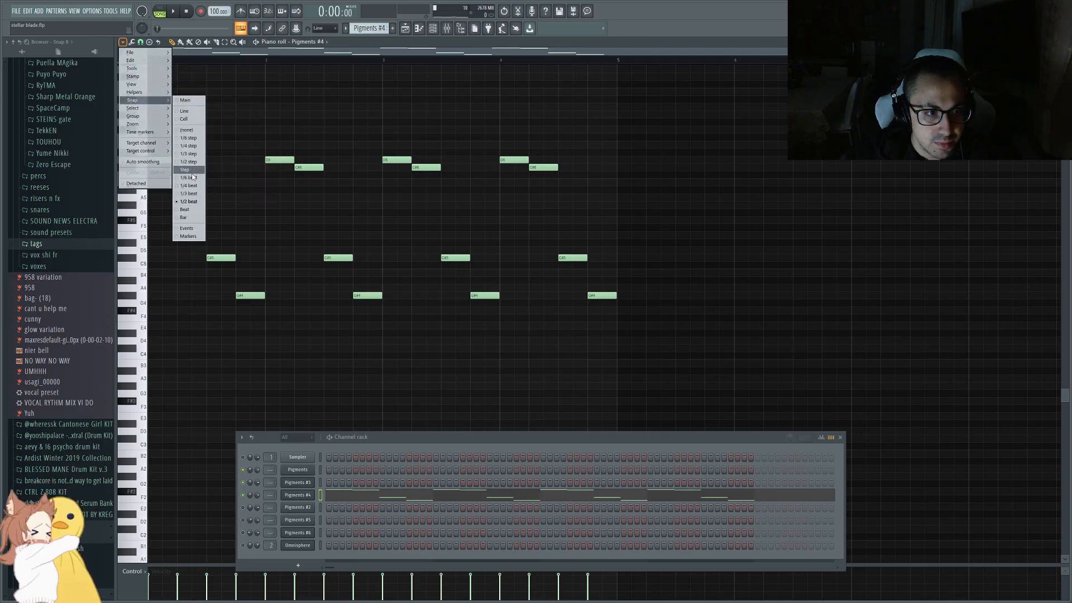
pyautogui.moveTo(197, 99)
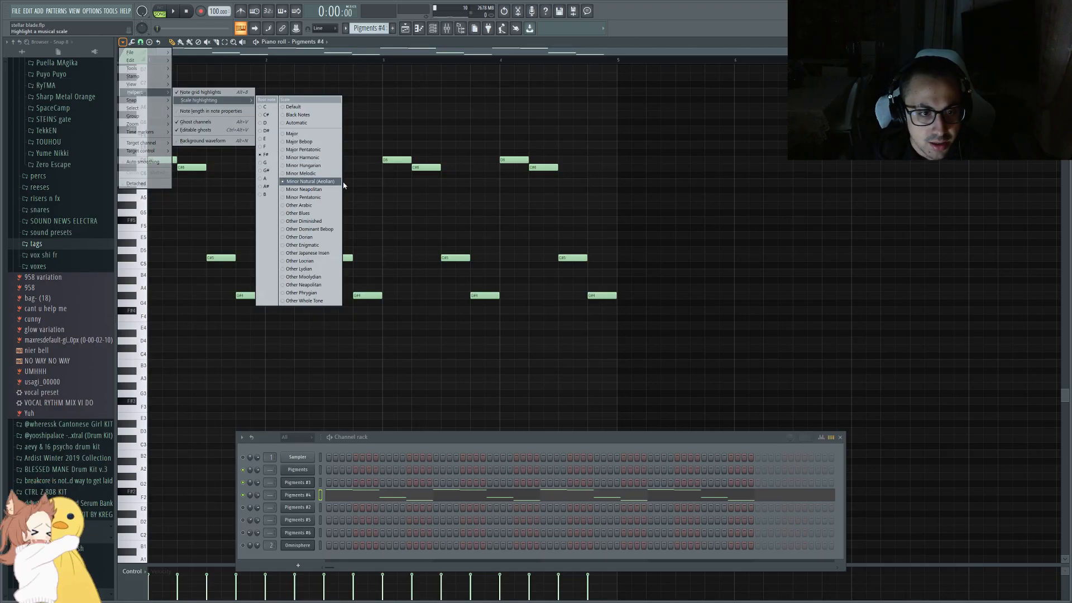
pyautogui.click(423, 121)
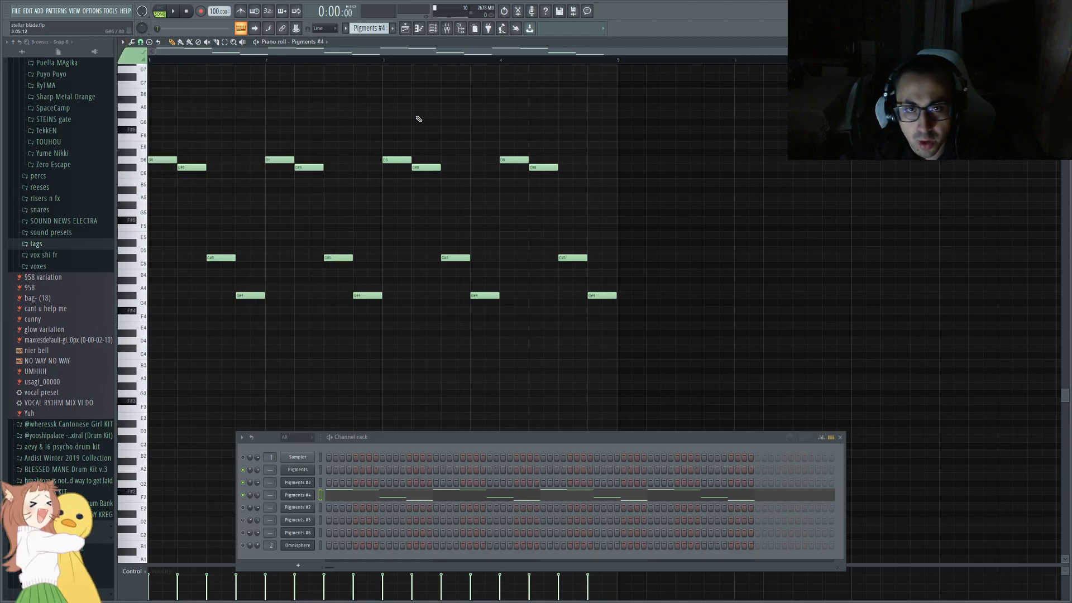
# Return to the playlist and place the playhead at bar 9, where tracks 4 to 6 begin
pyautogui.click(406, 29)
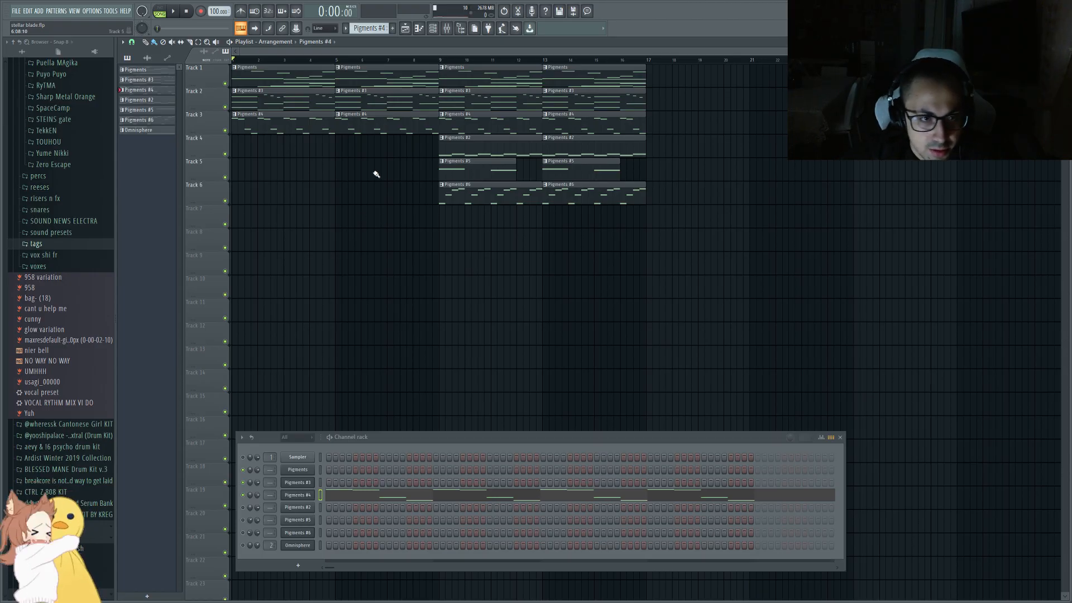
pyautogui.scroll(2, 430, 157)
pyautogui.scroll(-2, 433, 159)
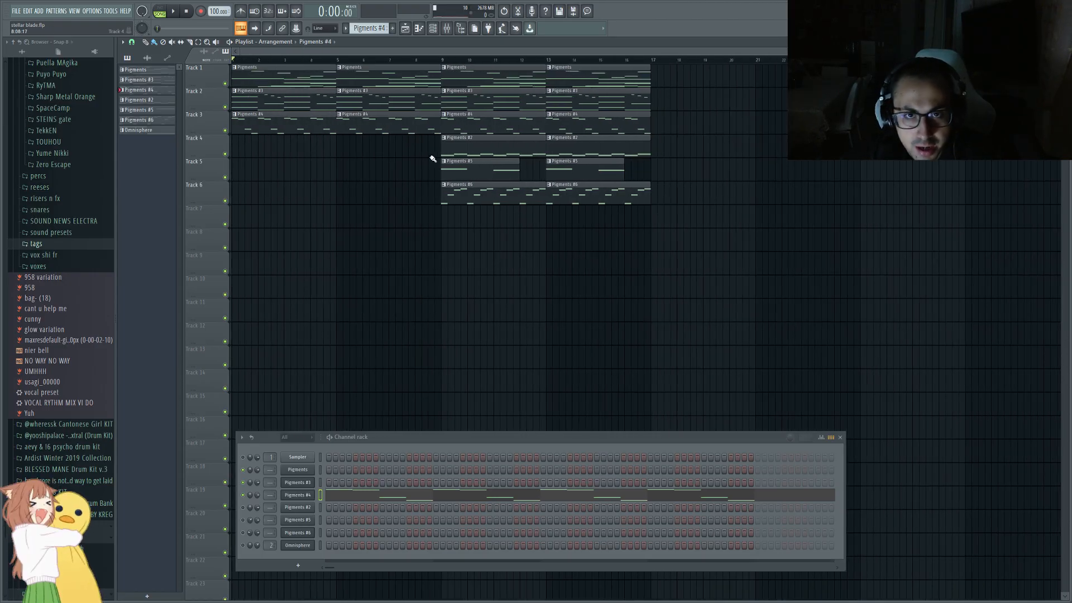
pyautogui.scroll(4, 431, 146)
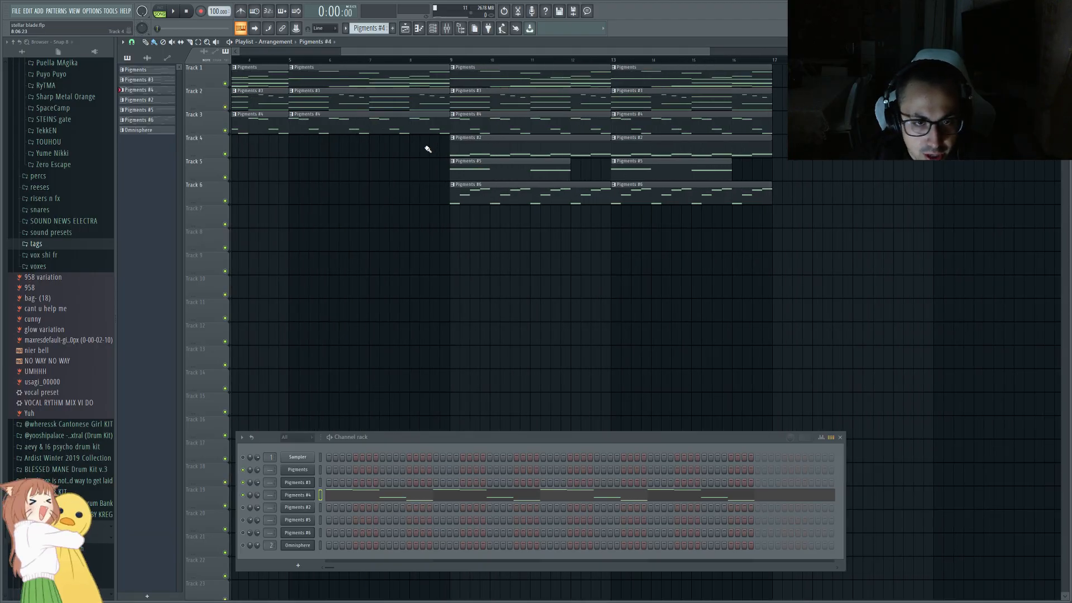
pyautogui.click(462, 59)
pyautogui.scroll(-4, 469, 223)
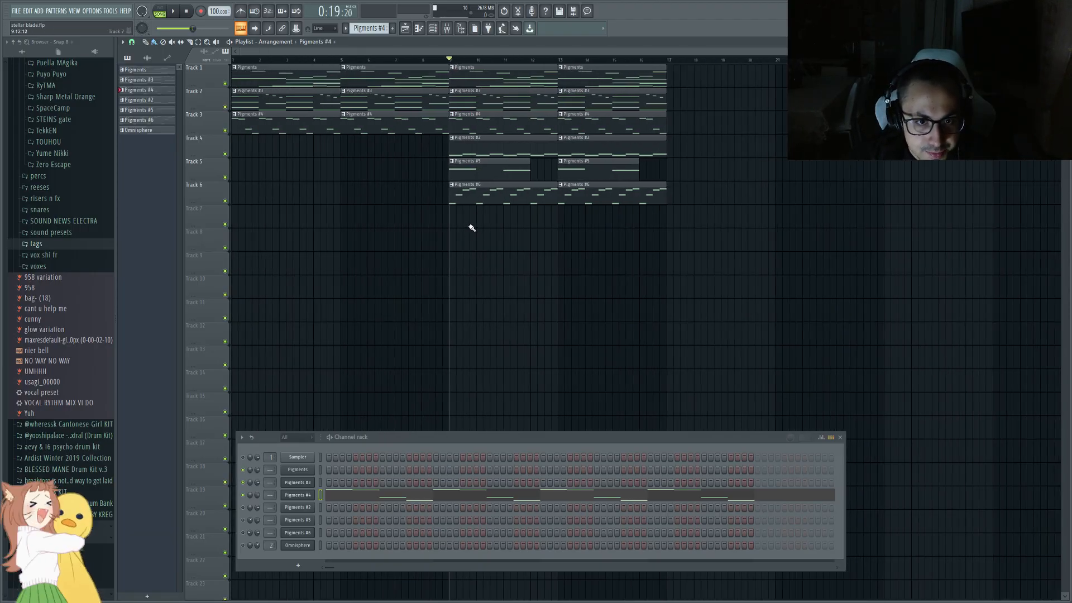
# Look for notes in the Pigments #2 channel's piano roll, and return to the Pigments #4 notes
pyautogui.rightClick(297, 507)
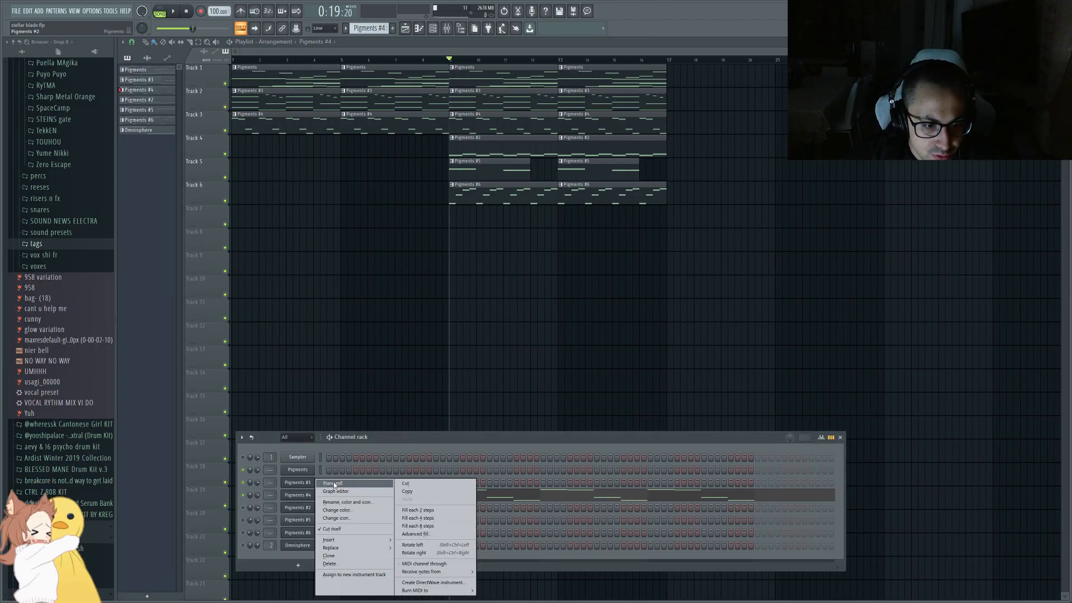
pyautogui.click(333, 481)
pyautogui.scroll(4, 228, 395)
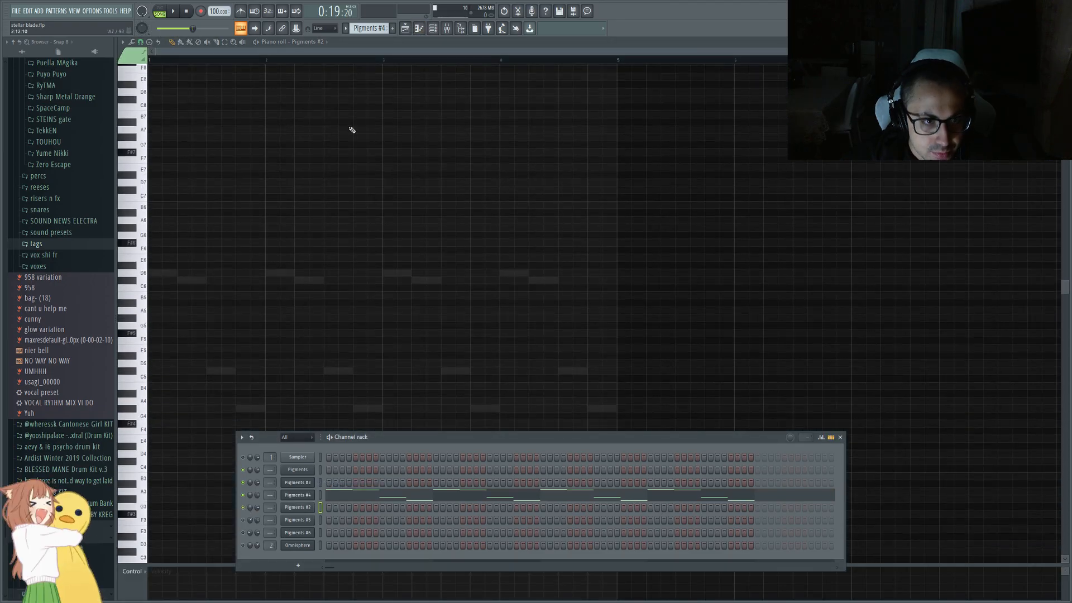
pyautogui.click(347, 32)
pyautogui.click(364, 82)
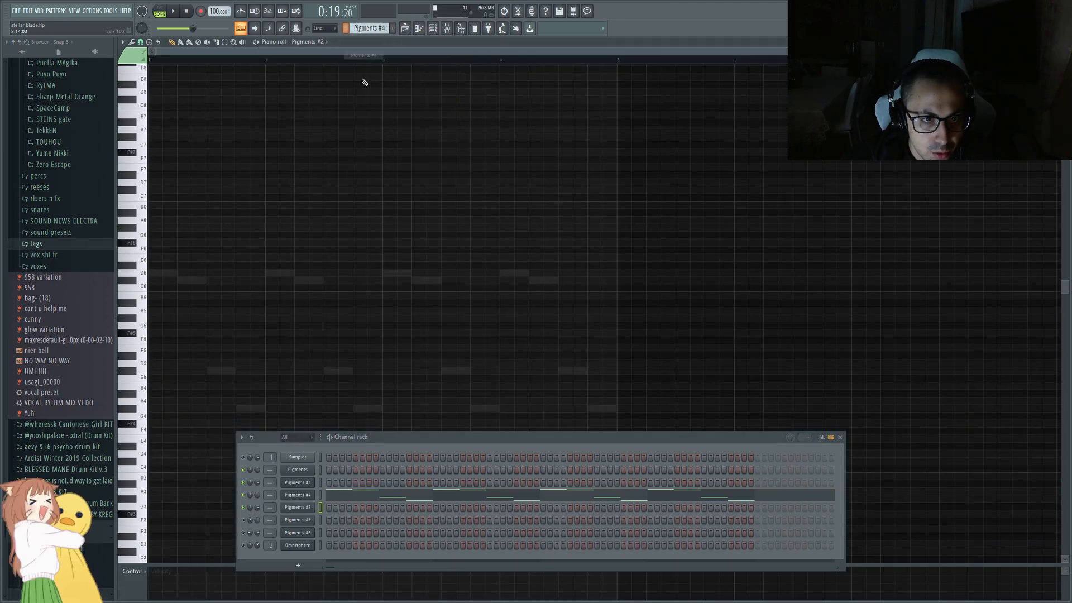
pyautogui.scroll(-7, 323, 289)
pyautogui.scroll(5, 322, 301)
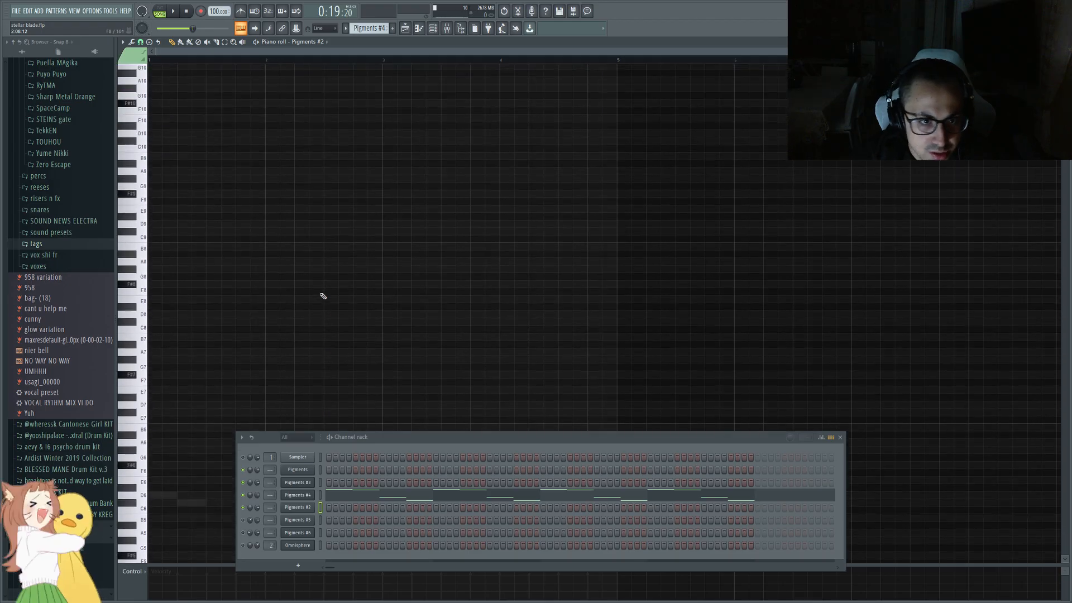
pyautogui.click(349, 497)
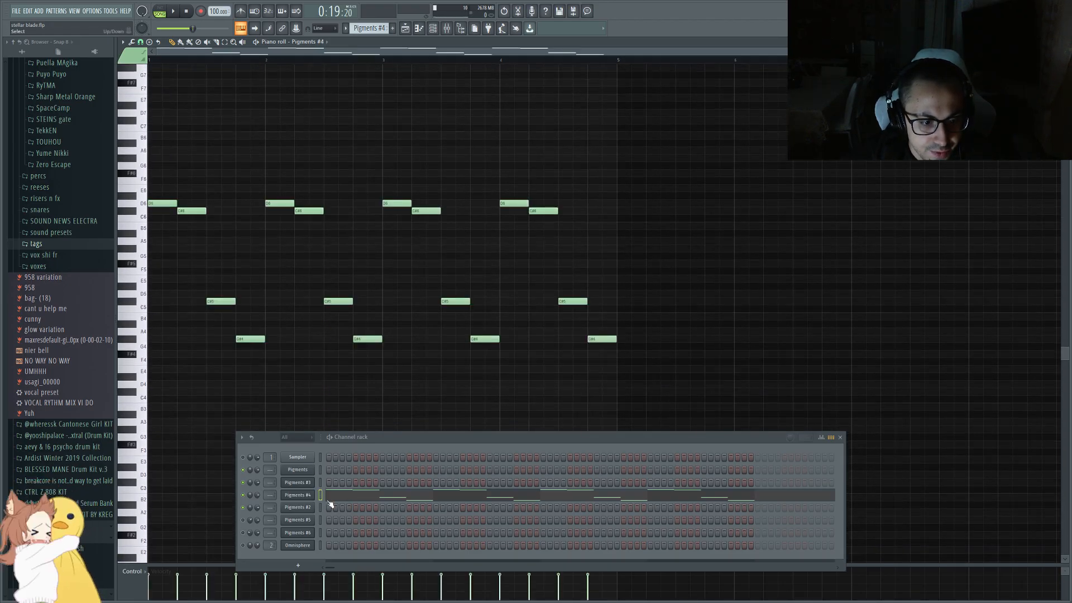
pyautogui.scroll(-4, 335, 371)
# Switch to the Pigments #2 pattern and on to Pigments #6, and look for its notes in the piano roll
pyautogui.click(345, 28)
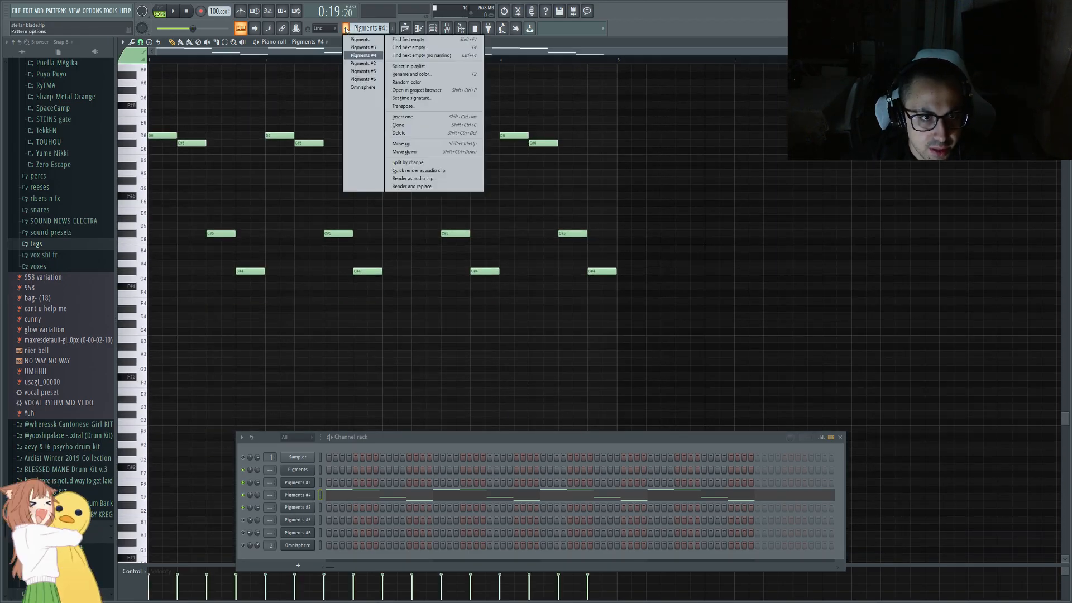
pyautogui.click(363, 63)
pyautogui.click(346, 28)
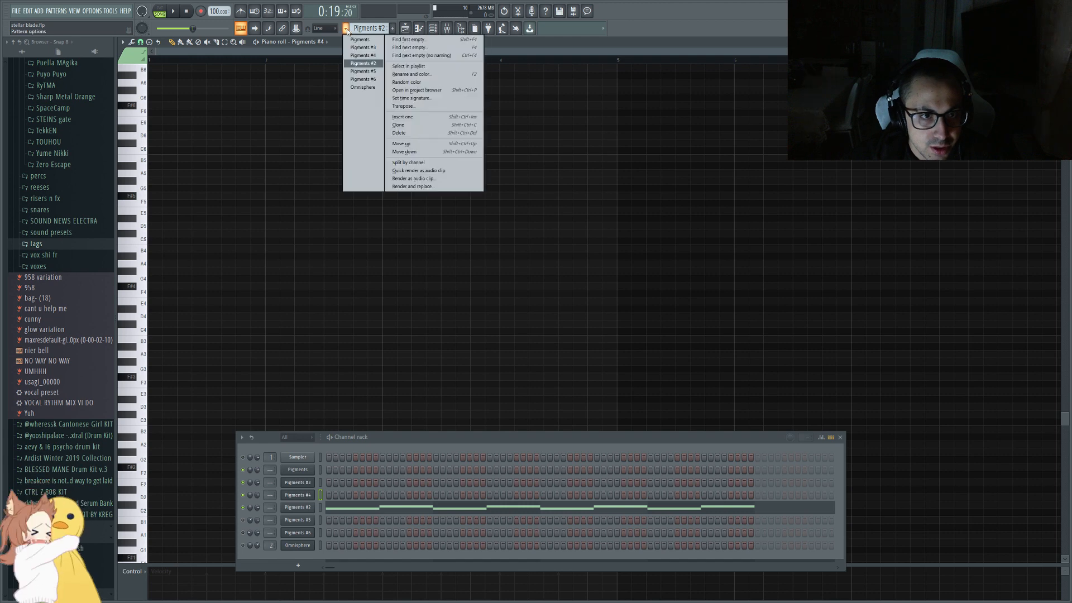
pyautogui.click(363, 78)
pyautogui.scroll(-6, 355, 324)
pyautogui.scroll(15, 348, 331)
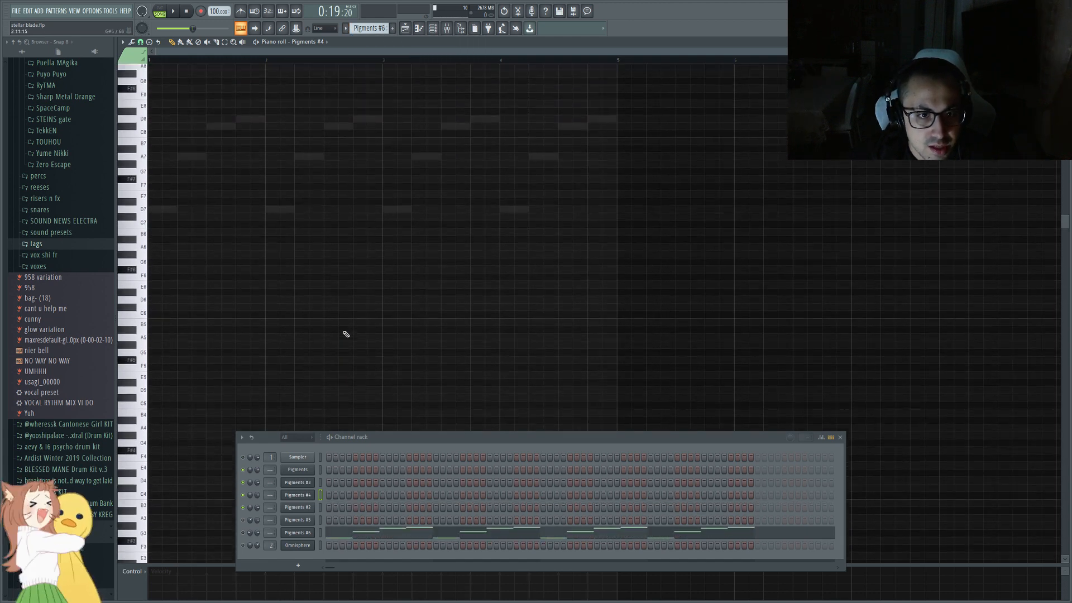
# Switch to the Pigments #3 pattern and locate its notes in the piano roll
pyautogui.click(346, 28)
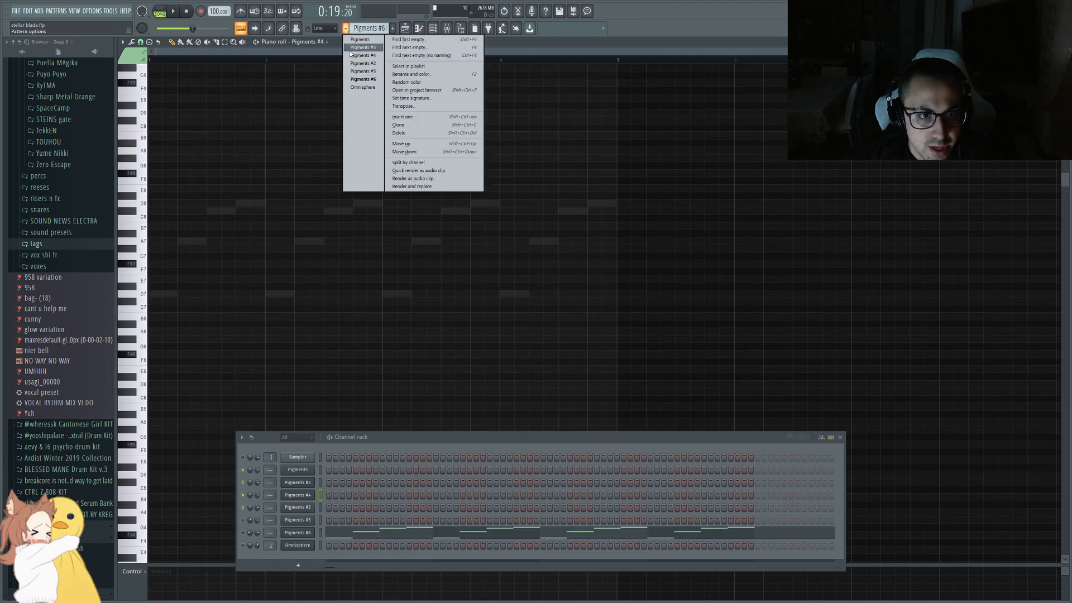
pyautogui.click(368, 64)
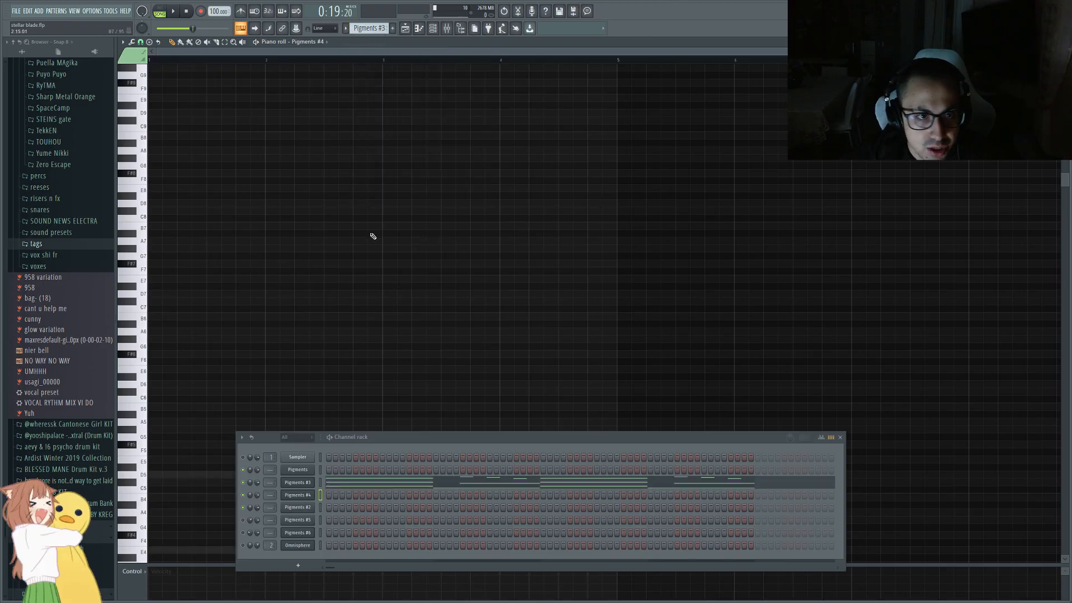
pyautogui.scroll(-13, 371, 234)
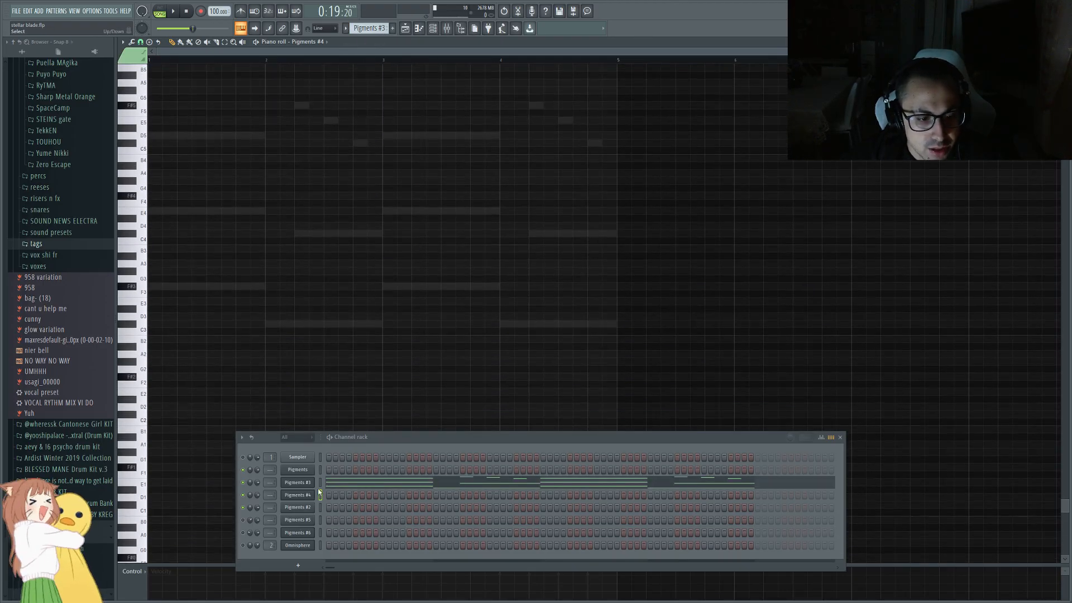
# Return to the playlist and open the Pigments #2 clip on track 4 to view its notes in the piano roll
pyautogui.rightClick(300, 498)
pyautogui.click(328, 484)
pyautogui.rightClick(313, 494)
pyautogui.click(474, 292)
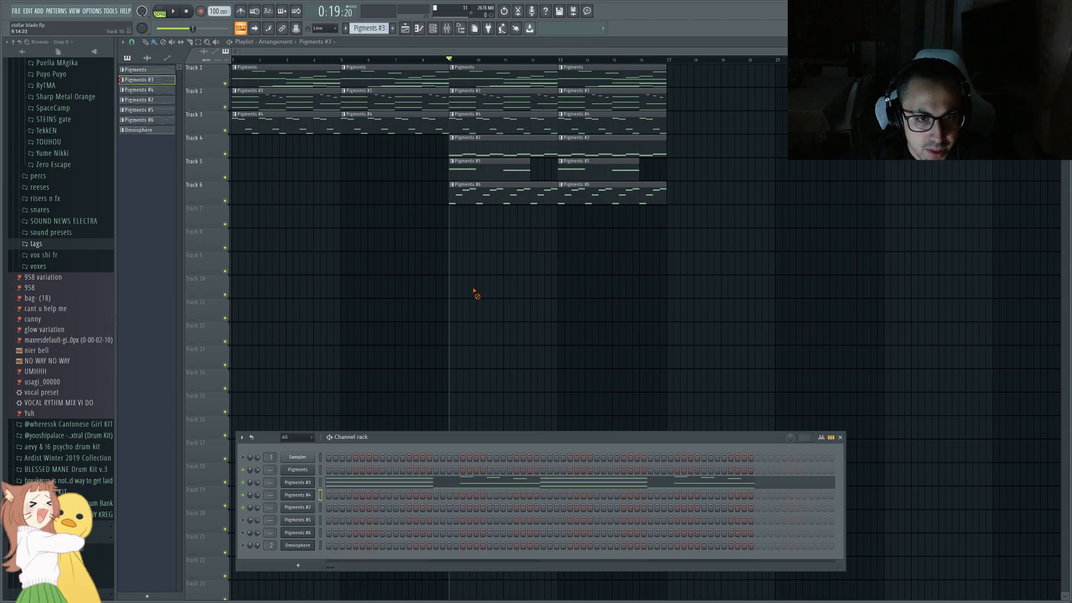
pyautogui.doubleClick(481, 140)
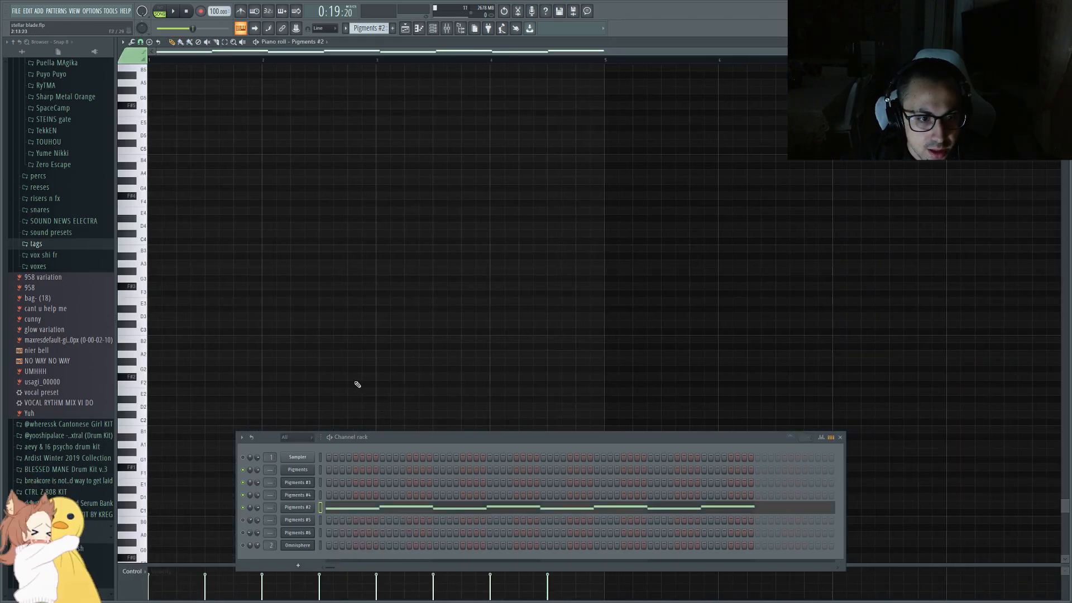
pyautogui.scroll(11, 313, 352)
pyautogui.scroll(1, 326, 335)
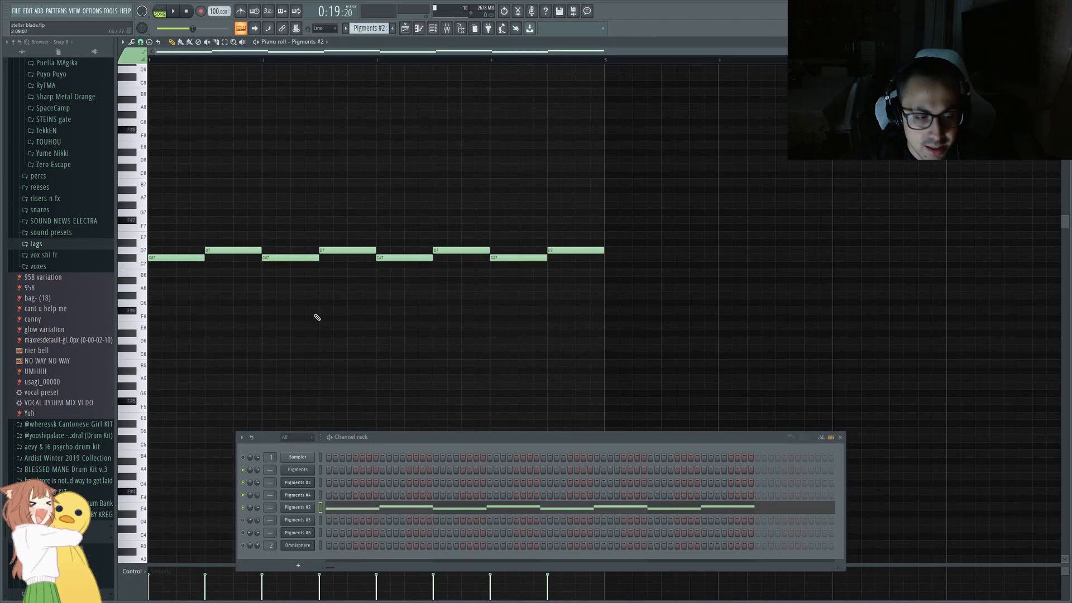
# Mute the Pigments, Pigments #3 and Pigments #4 channels and play Pigments #2 on its own
pyautogui.press('space')
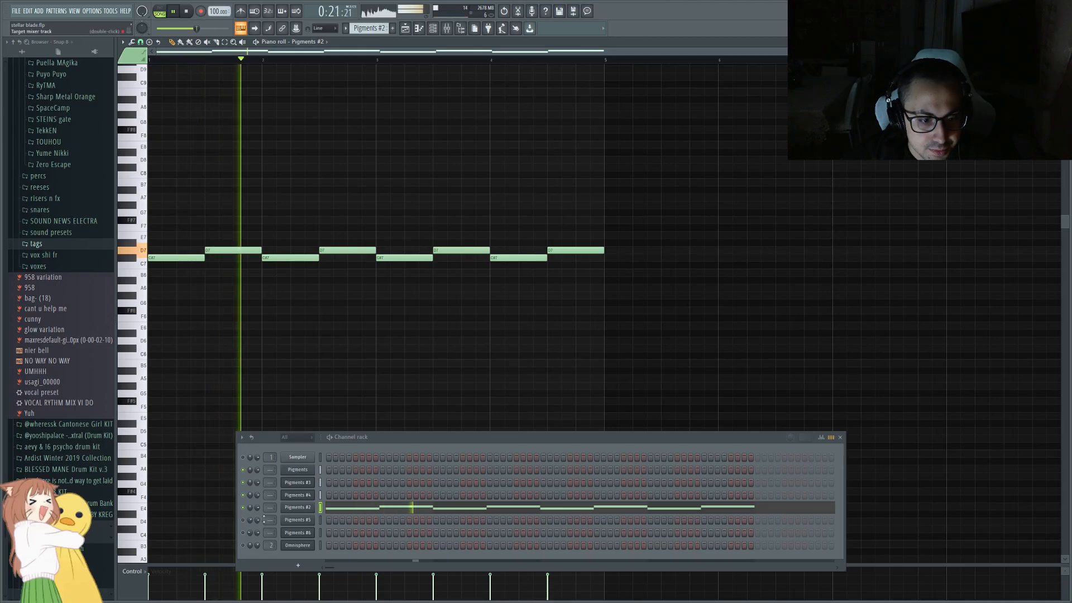
pyautogui.press('space')
pyautogui.click(243, 495)
pyautogui.click(243, 482)
pyautogui.click(243, 469)
pyautogui.press('space')
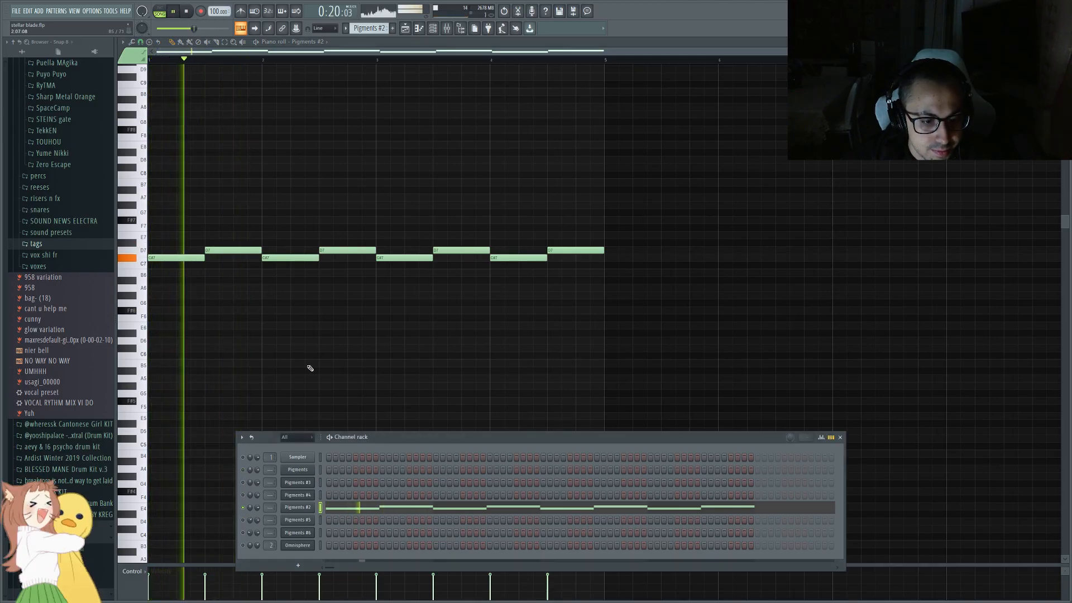
# Check the preset of the Pigments #2 synth, and return to its notes with playback stopped
pyautogui.click(306, 508)
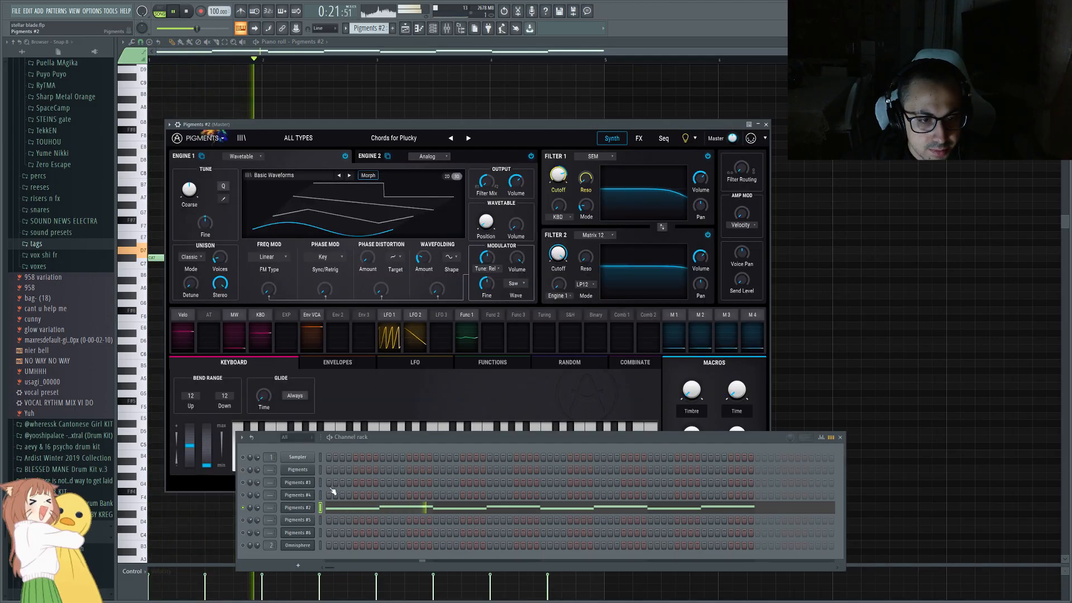
pyautogui.rightClick(900, 344)
pyautogui.press('space')
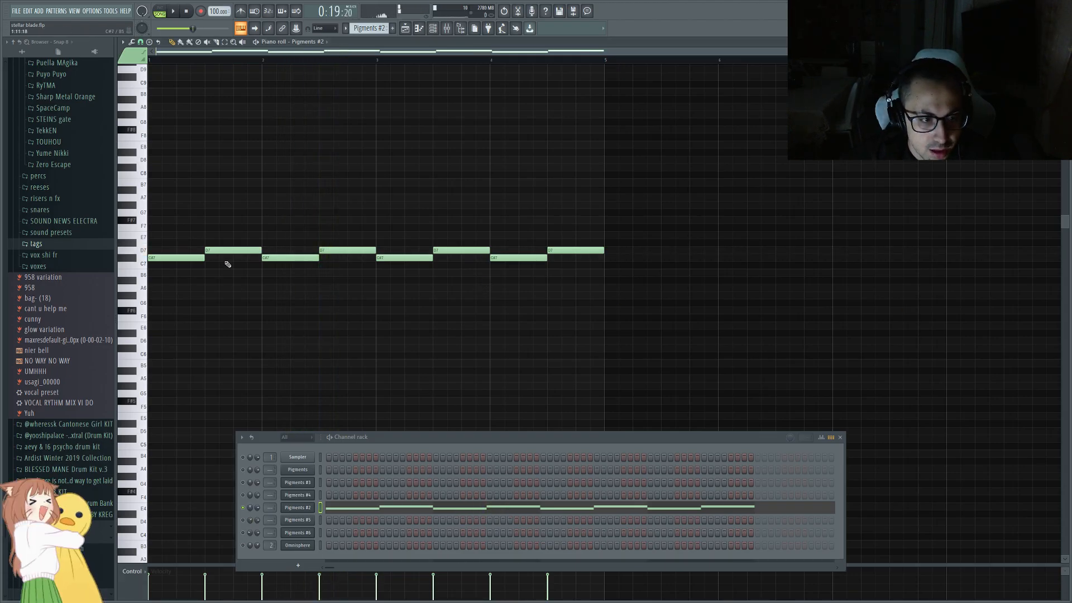
pyautogui.scroll(1, 226, 268)
pyautogui.scroll(-1, 202, 341)
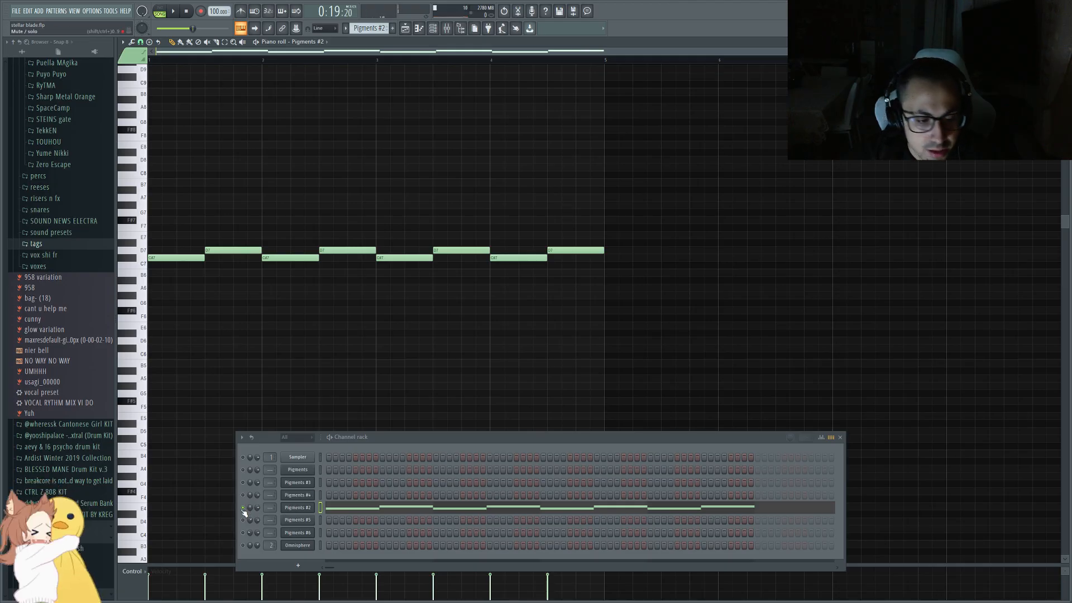
# Switch to the Pigments #5 pattern and display its channel's notes in the piano roll
pyautogui.click(347, 27)
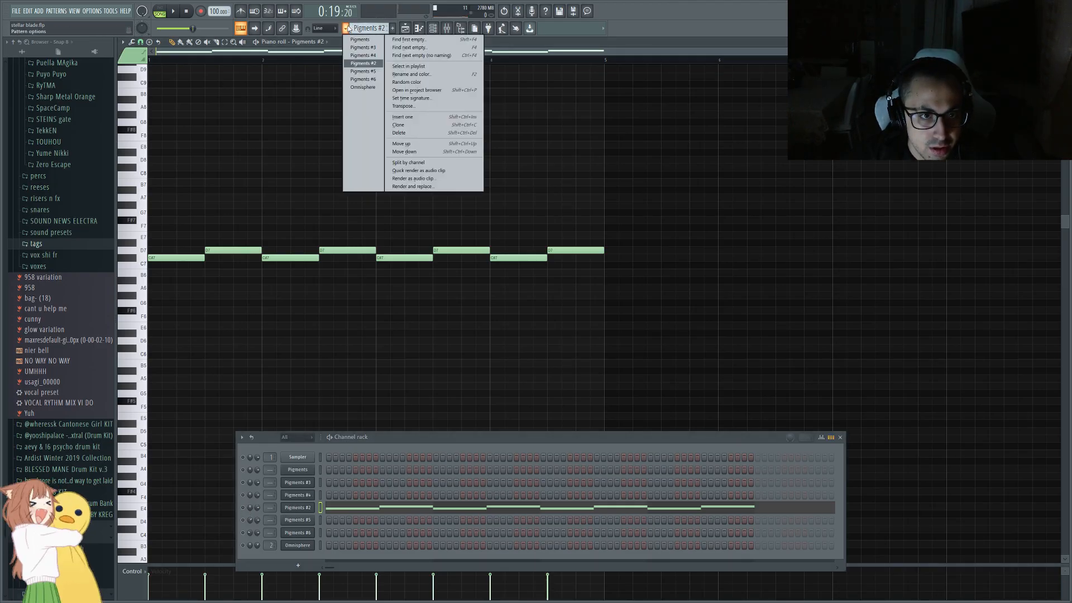
pyautogui.click(374, 72)
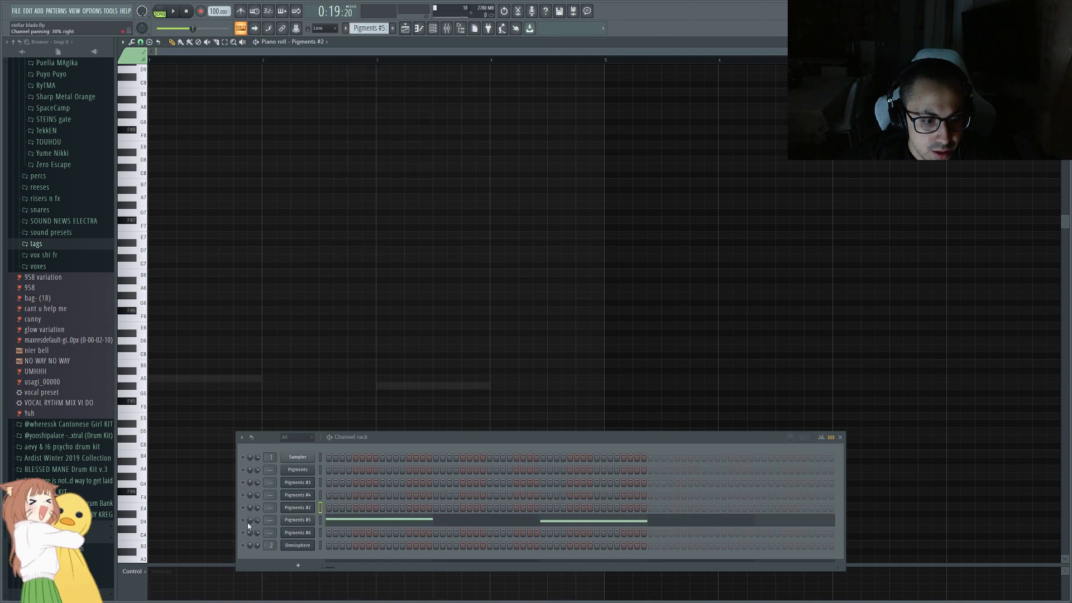
pyautogui.scroll(-5, 249, 293)
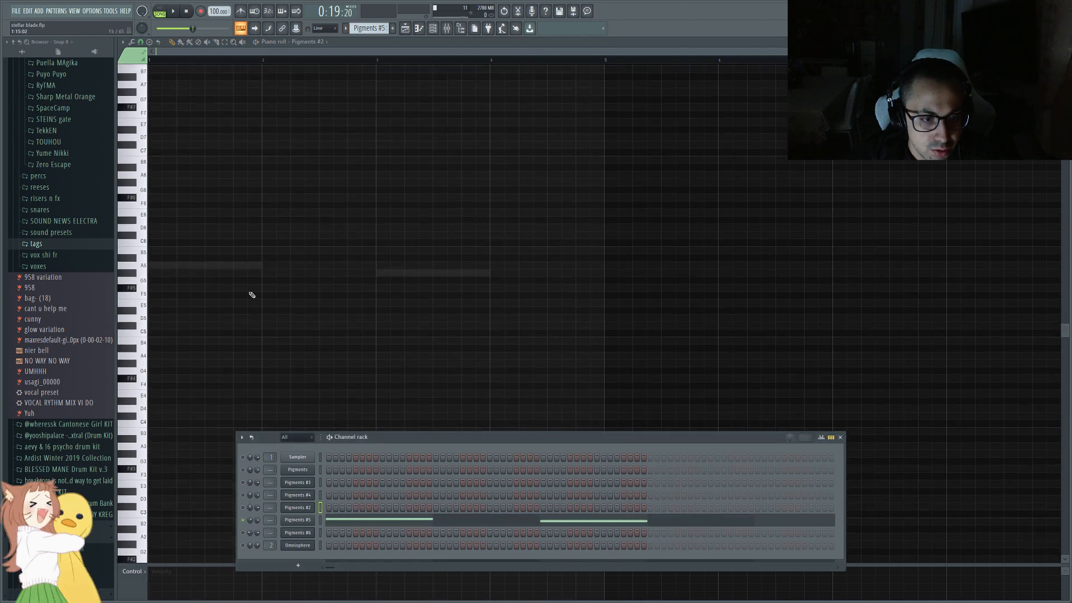
pyautogui.click(304, 520)
pyautogui.click(305, 520)
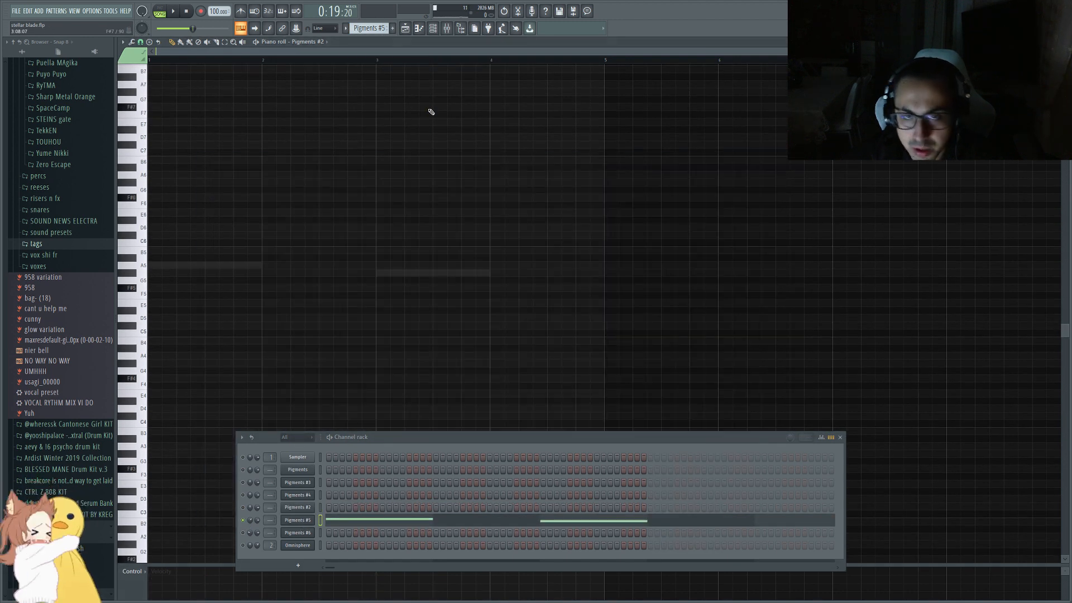
pyautogui.doubleClick(221, 266)
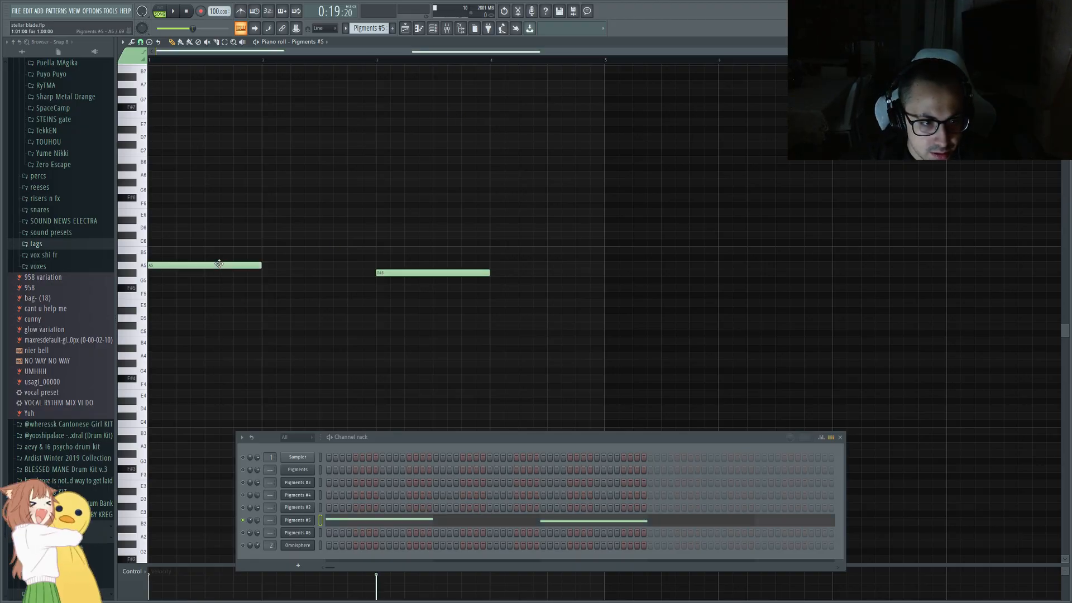
# Unmute the earlier Pigments channels and play them together with Pigments #5 in the playlist from bar 9
pyautogui.press('space')
pyautogui.press('space')
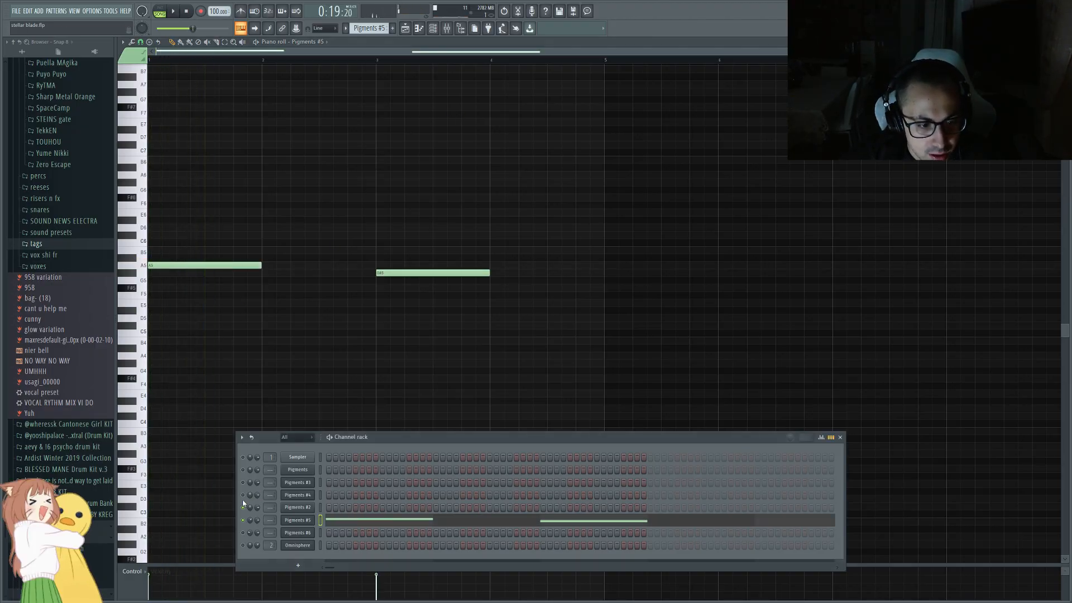
pyautogui.click(243, 507)
pyautogui.click(243, 494)
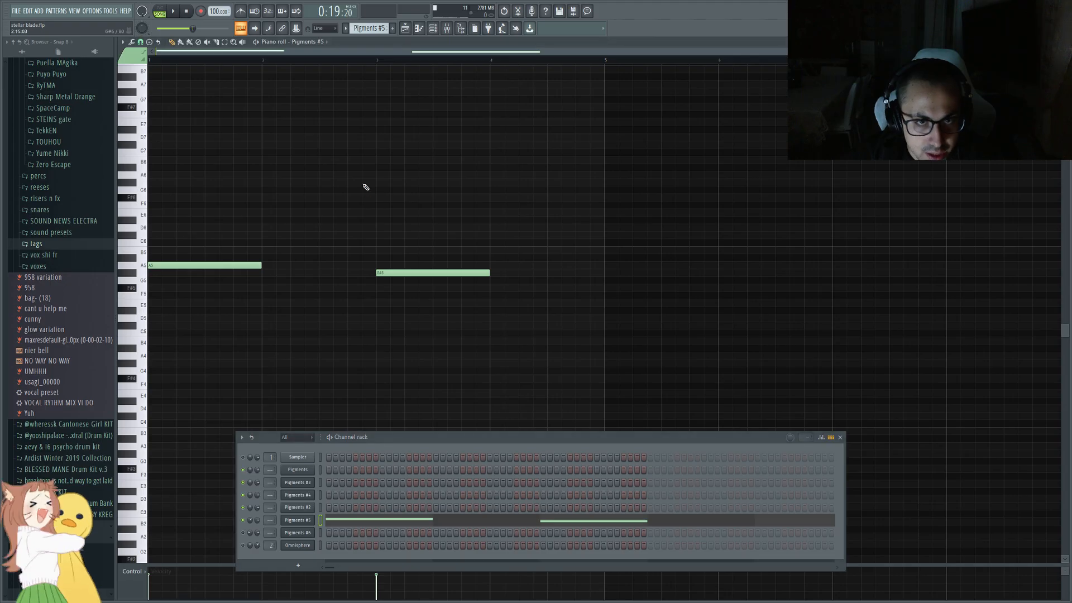
pyautogui.press('space')
pyautogui.press('F5')
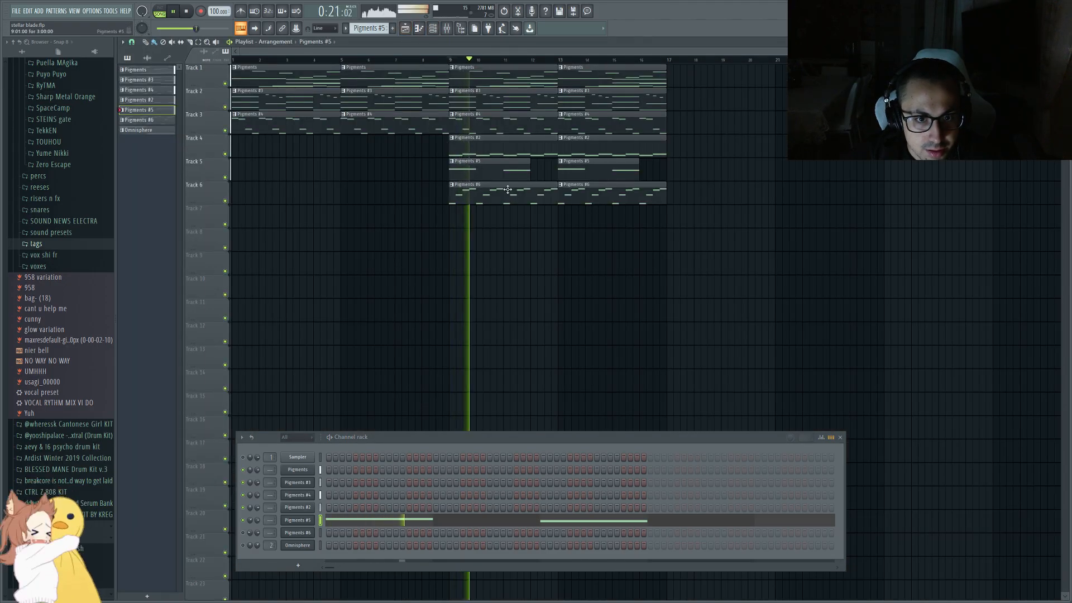
pyautogui.press('space')
# Select the Pigments #6 pattern from track 6, solo its channel, and check its synth preset during playback
pyautogui.click(489, 179)
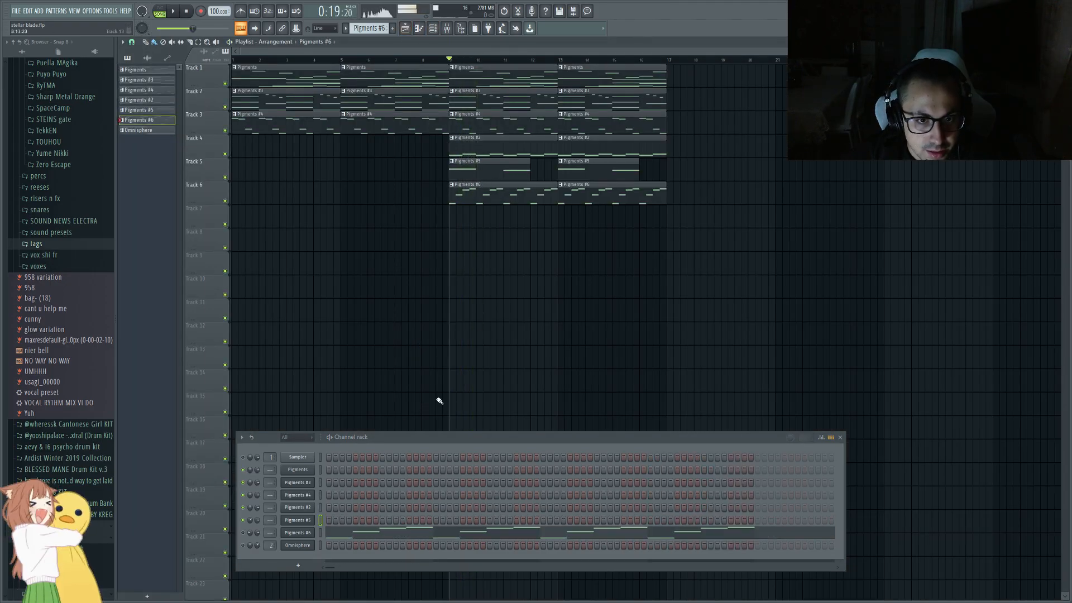
pyautogui.rightClick(244, 533)
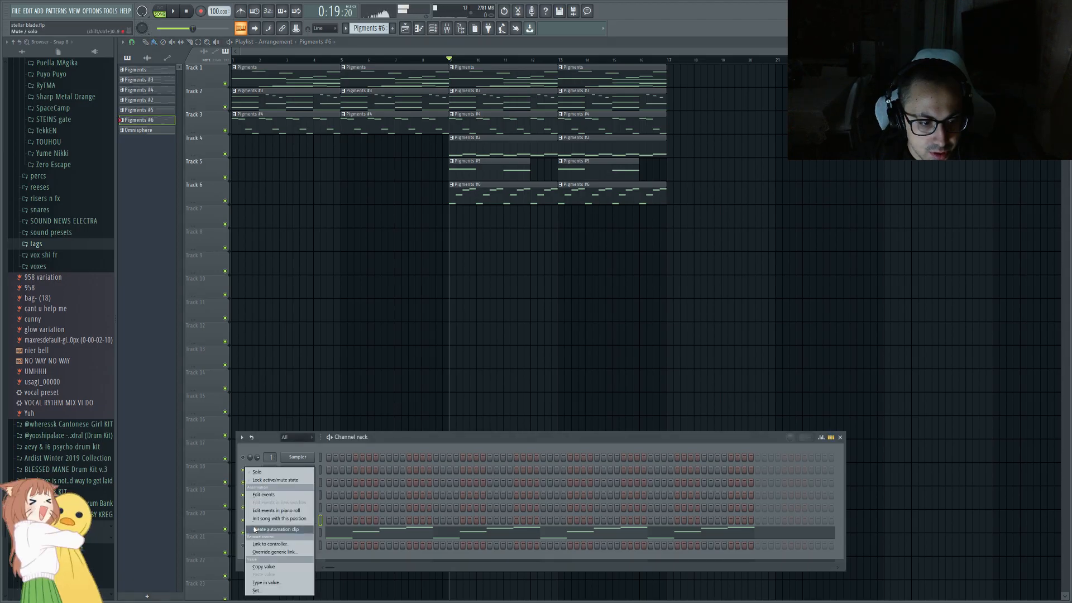
pyautogui.click(273, 473)
pyautogui.press('space')
pyautogui.click(297, 532)
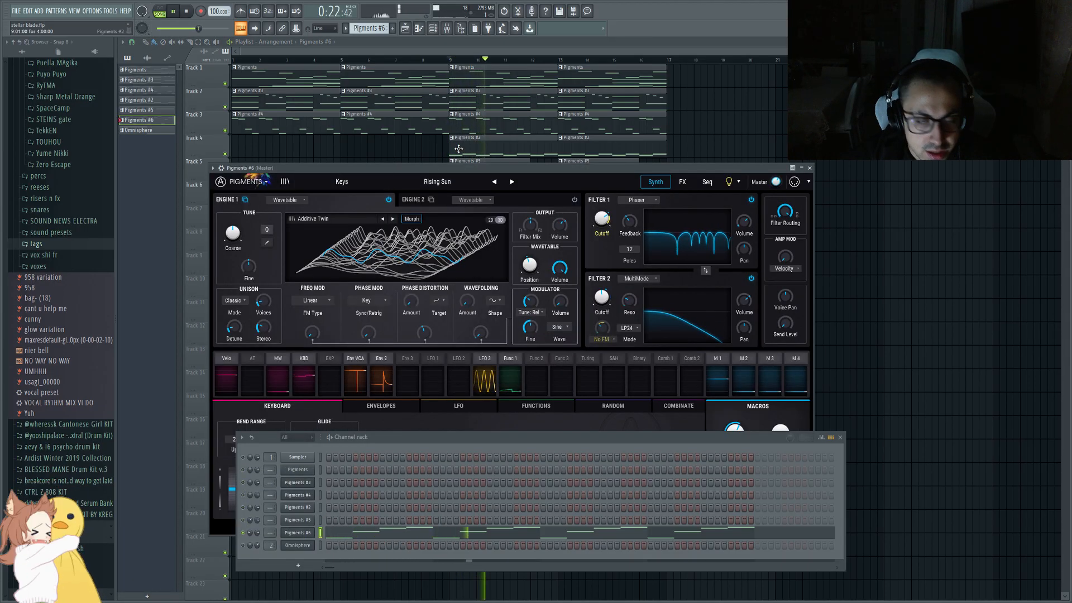
pyautogui.press('Escape')
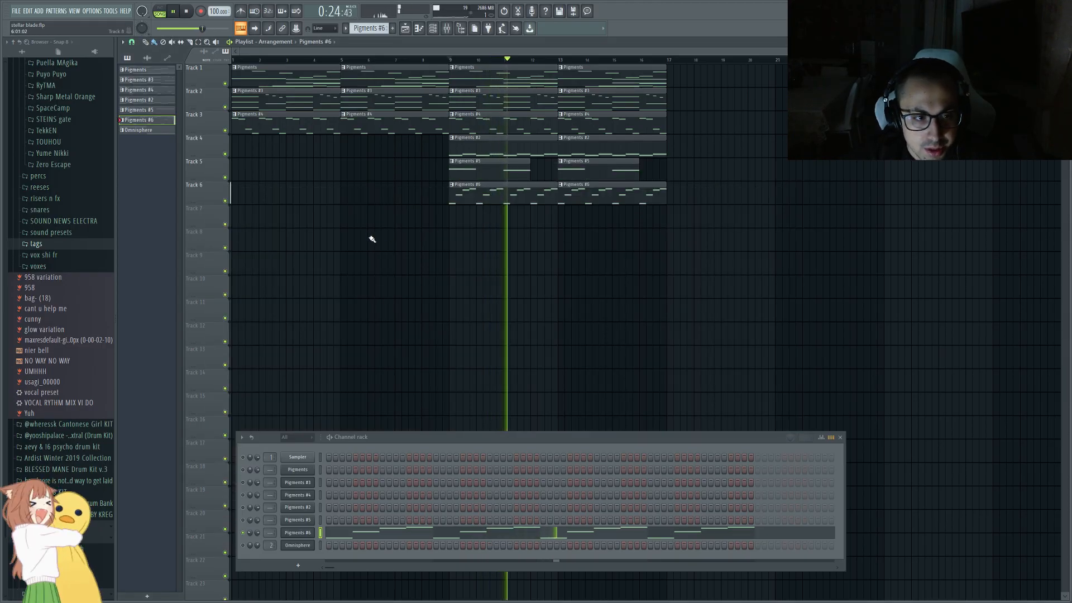
# Turn off solo on the Pigments #6 channel, listen to all layers together, and stop playback
pyautogui.rightClick(246, 534)
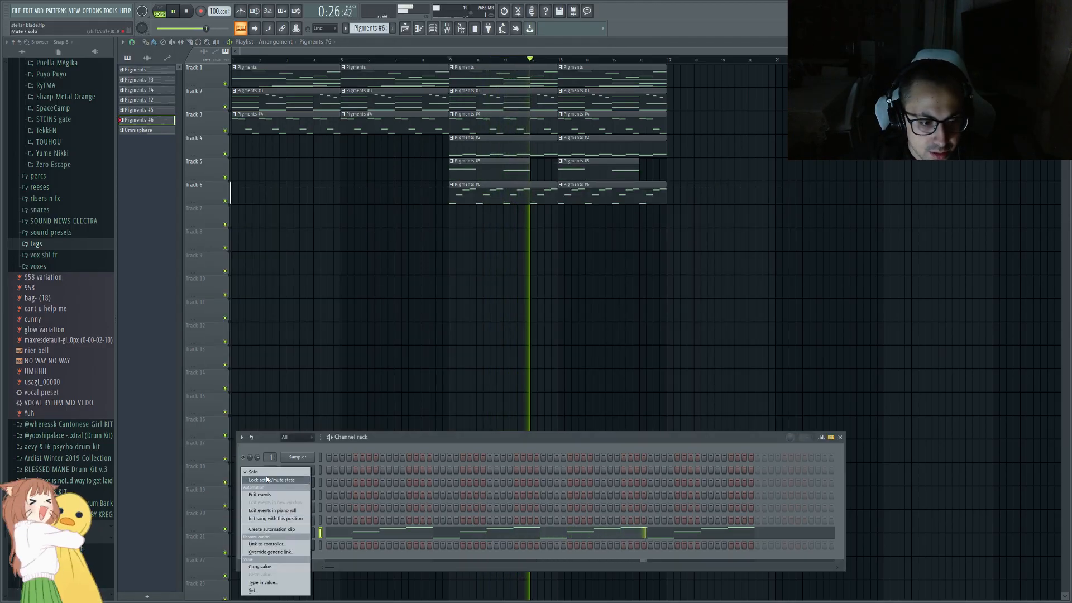
pyautogui.click(264, 473)
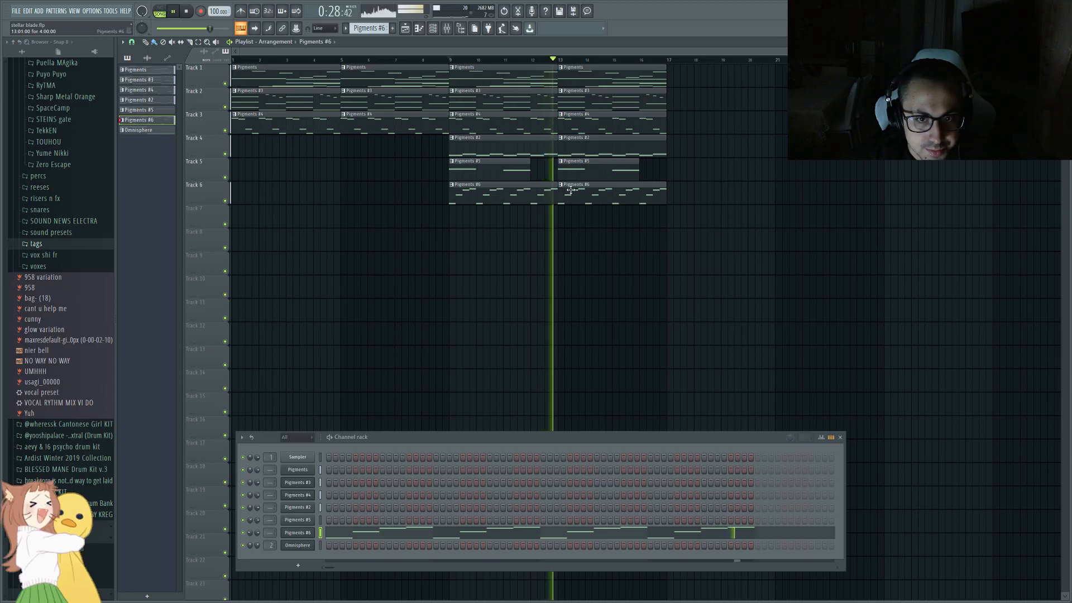
pyautogui.press('space')
# Place the Omnisphere pattern on track 7 just after bar 17 and play it from its start
pyautogui.moveTo(151, 130); pyautogui.dragTo(683, 227)
pyautogui.scroll(3, 700, 212)
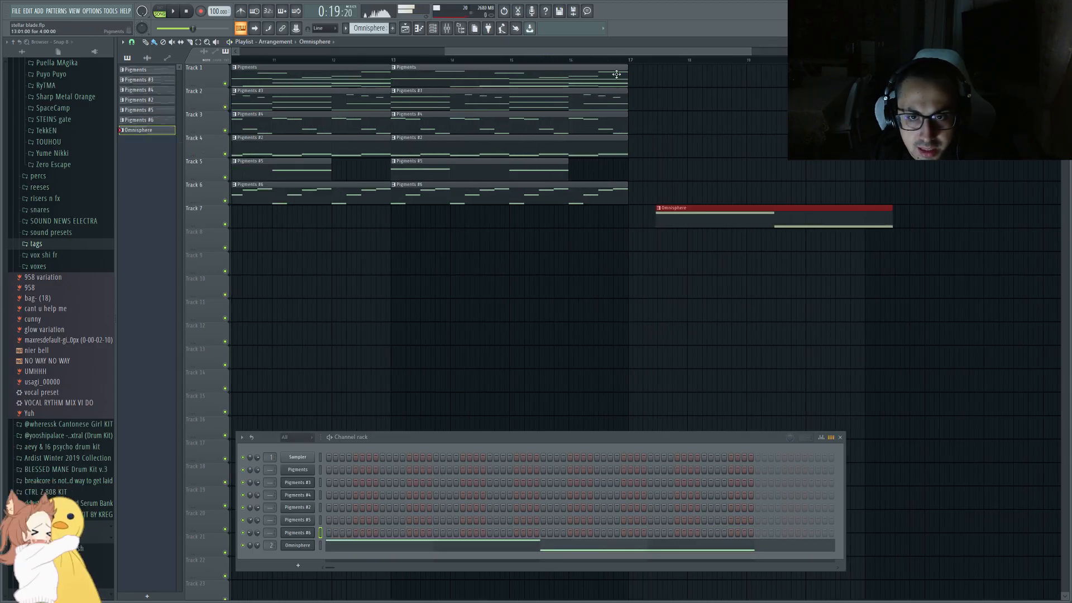
pyautogui.click(653, 60)
pyautogui.press('space')
pyautogui.scroll(3, 734, 272)
pyautogui.scroll(-2, 581, 319)
pyautogui.scroll(-3, 581, 319)
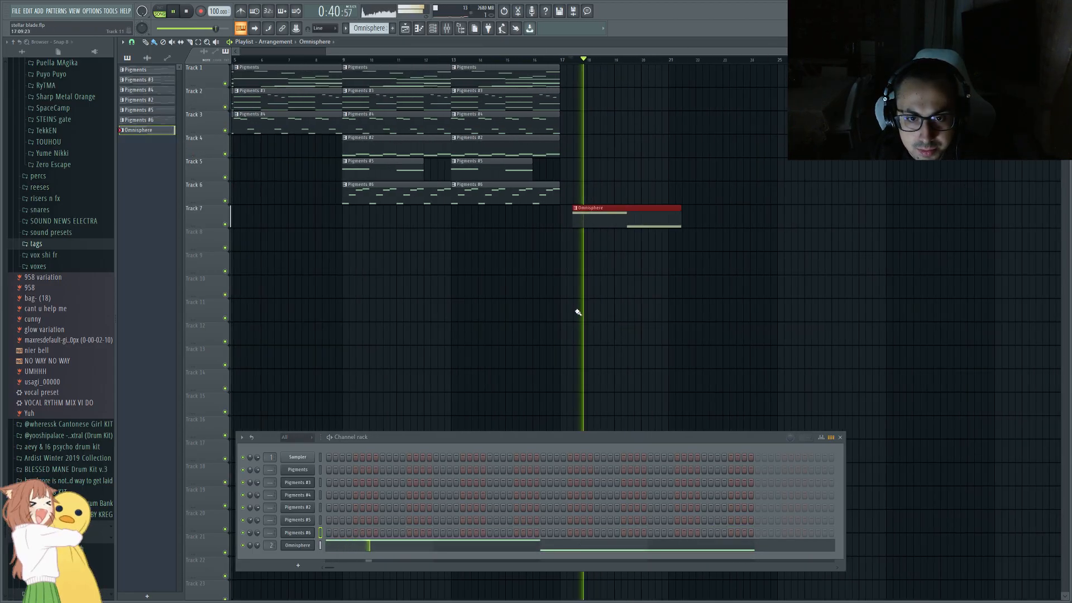
pyautogui.click(616, 65)
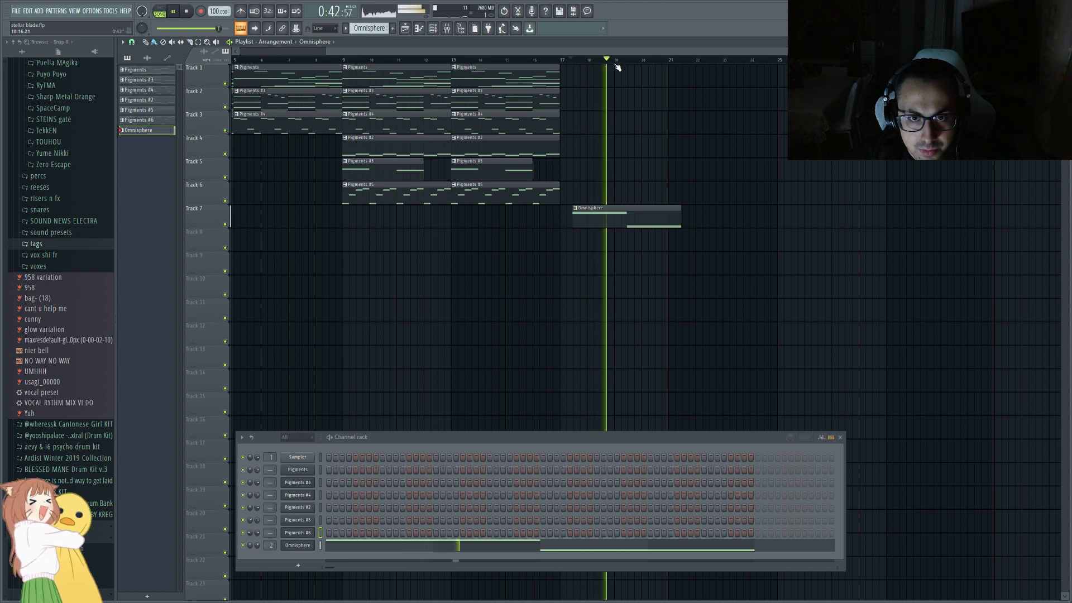
pyautogui.press('space')
# Open the PanCake2 effect on the Omnisphere mixer track to examine its panning curve
pyautogui.click(446, 28)
pyautogui.click(321, 228)
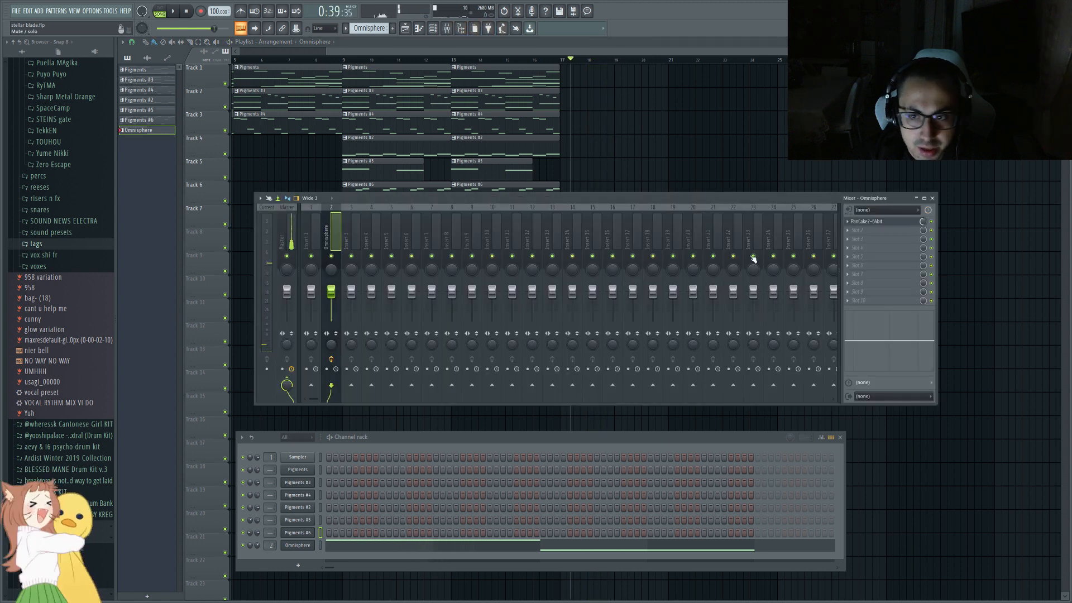
pyautogui.click(883, 221)
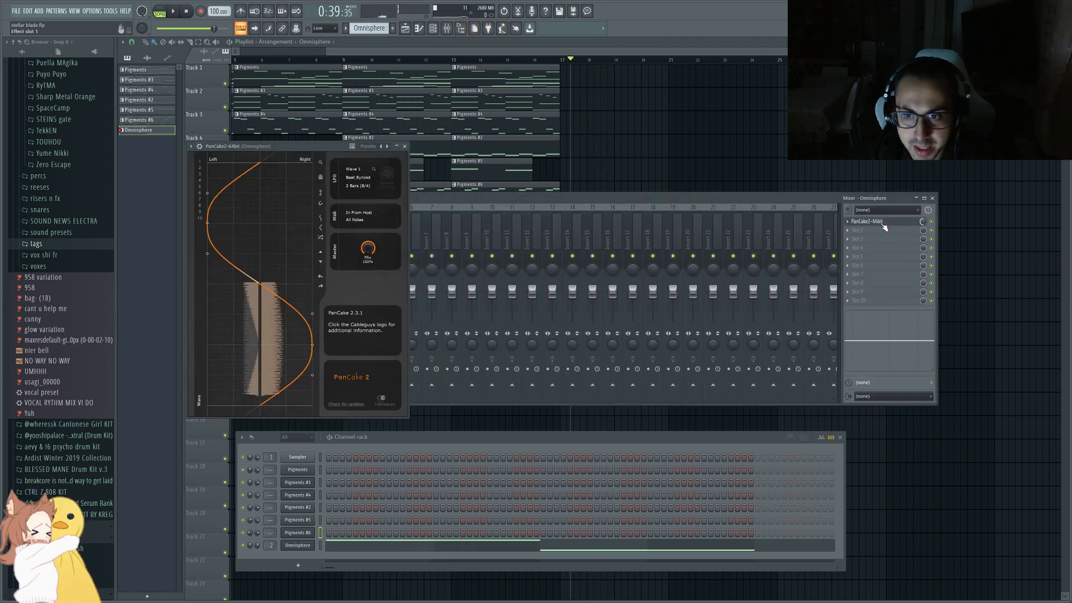
# Look through the effect slots of the other mixer inserts, and close the mixer
pyautogui.click(484, 201)
pyautogui.click(312, 230)
pyautogui.click(350, 241)
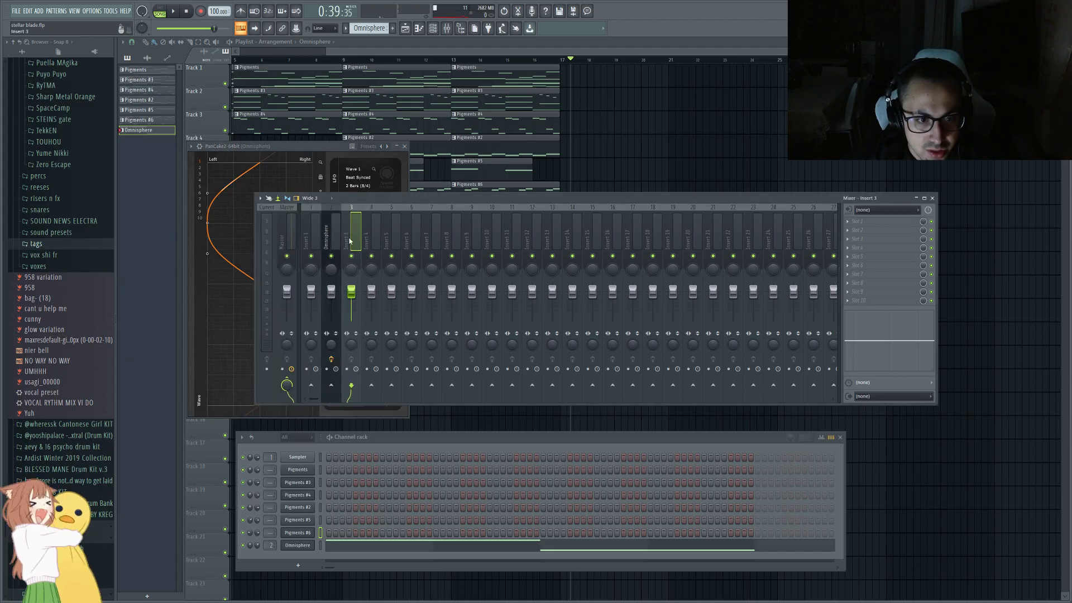
pyautogui.click(396, 241)
pyautogui.click(474, 242)
pyautogui.click(594, 241)
pyautogui.click(635, 240)
pyautogui.rightClick(702, 156)
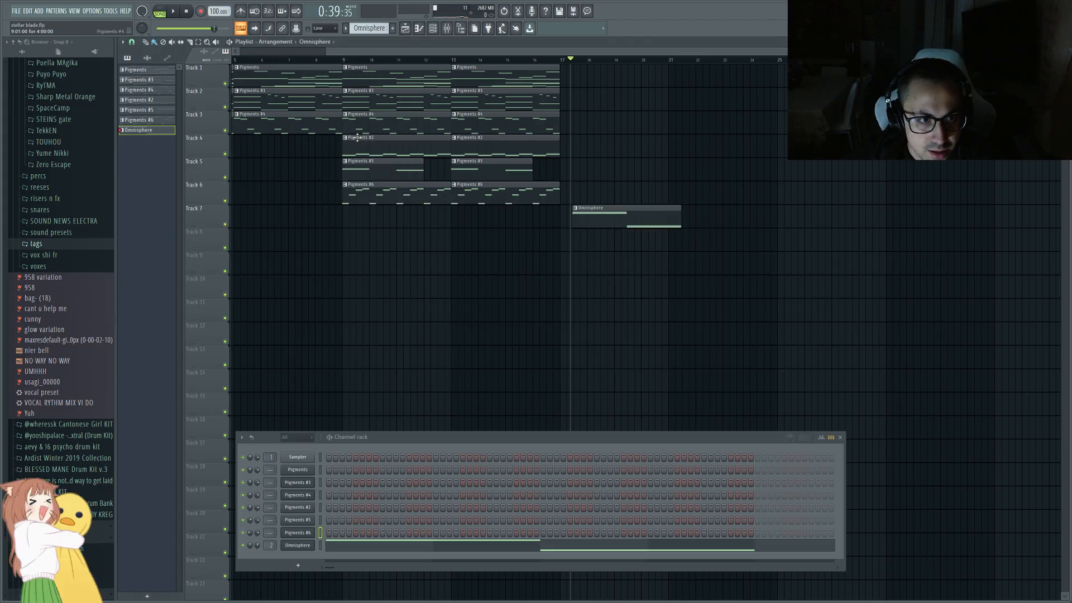
# Return the playhead to the song start and recheck the effect slots of the Omnisphere, Master and Insert 1 mixer tracks
pyautogui.scroll(-2, 503, 139)
pyautogui.moveTo(284, 61); pyautogui.dragTo(233, 61)
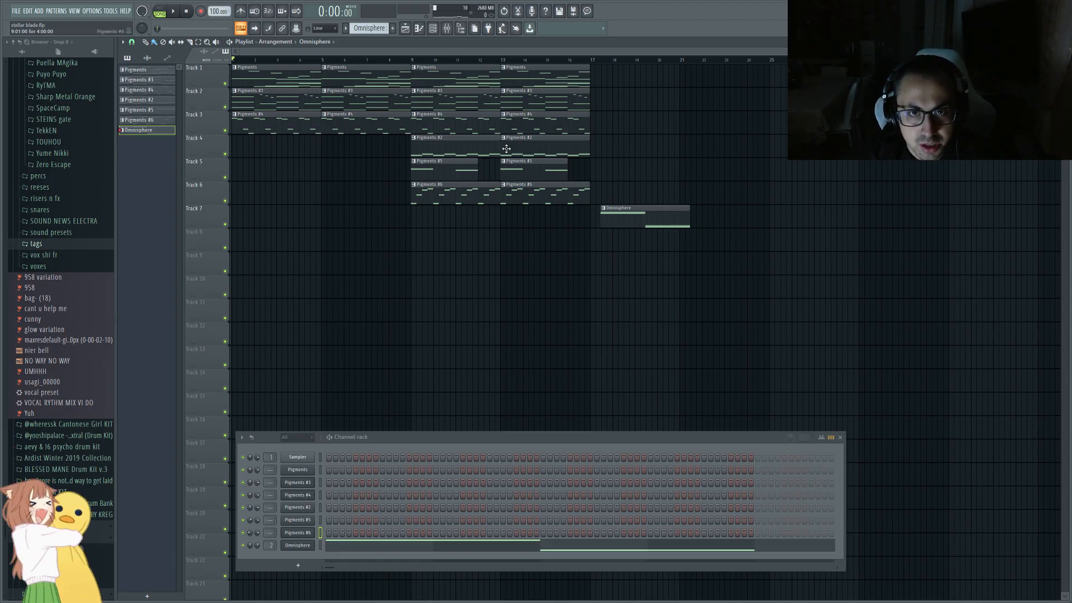
pyautogui.click(447, 28)
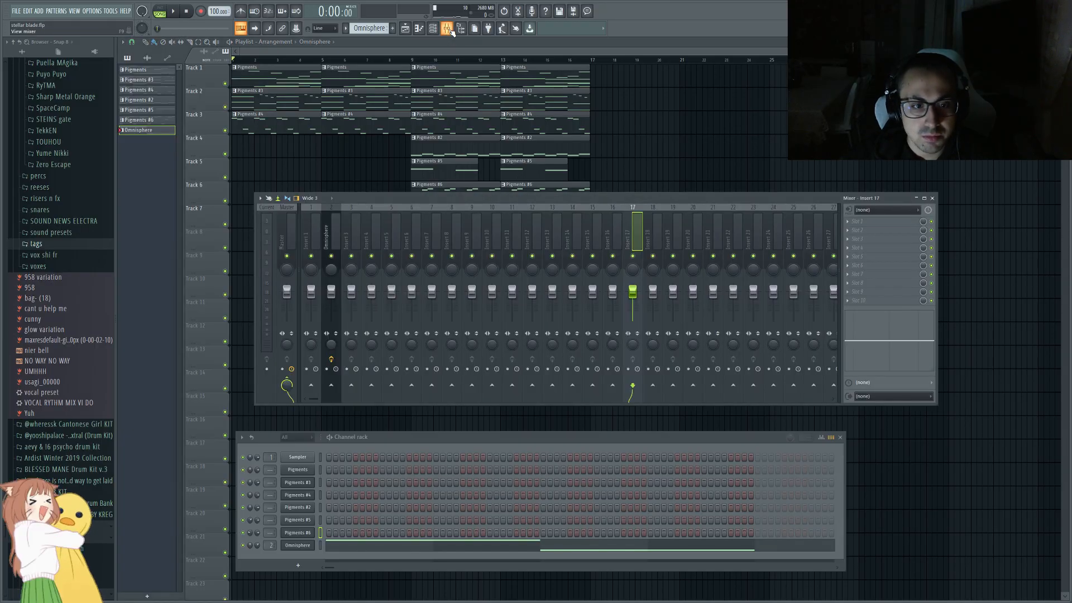
pyautogui.click(330, 229)
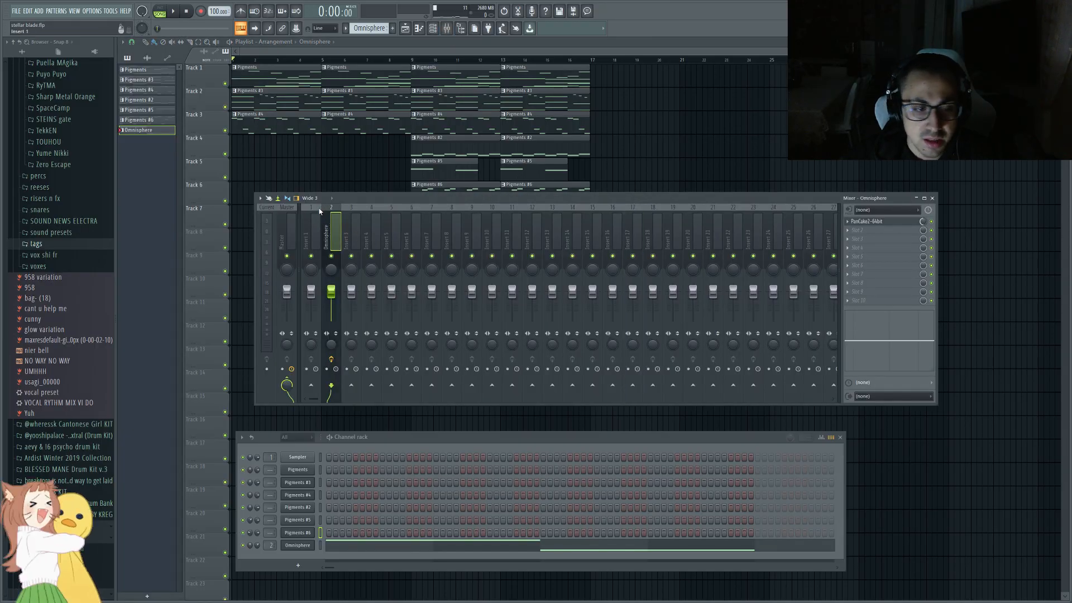
pyautogui.press('F9')
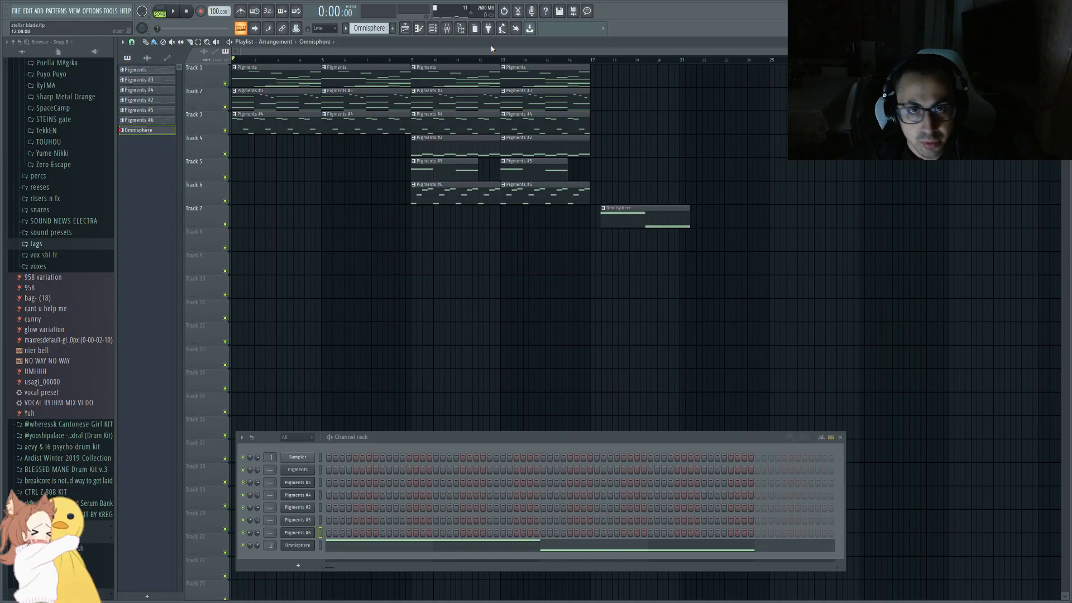
pyautogui.click(447, 28)
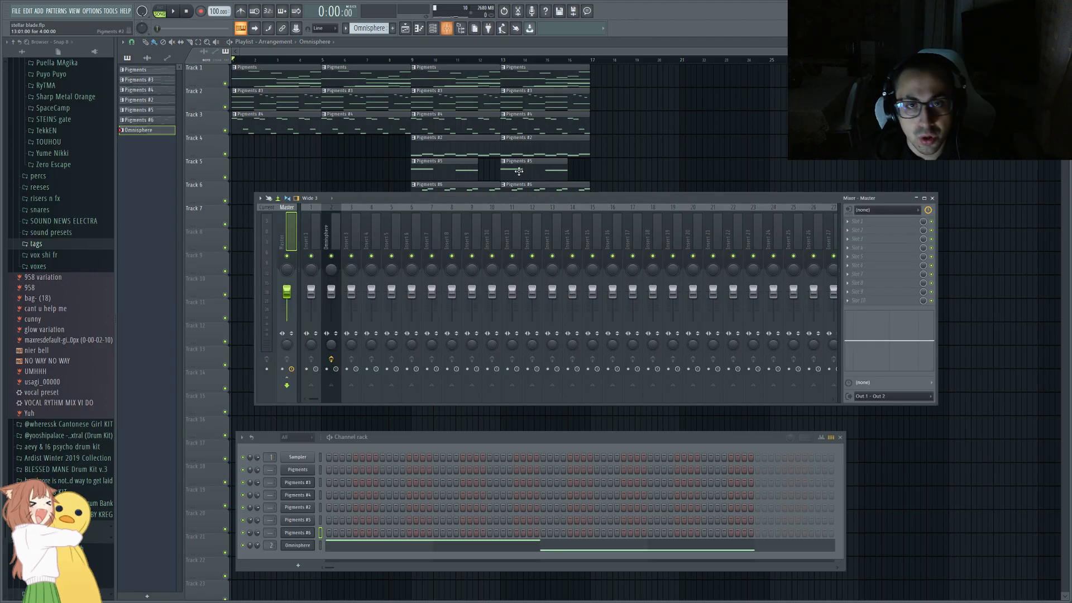
pyautogui.click(307, 225)
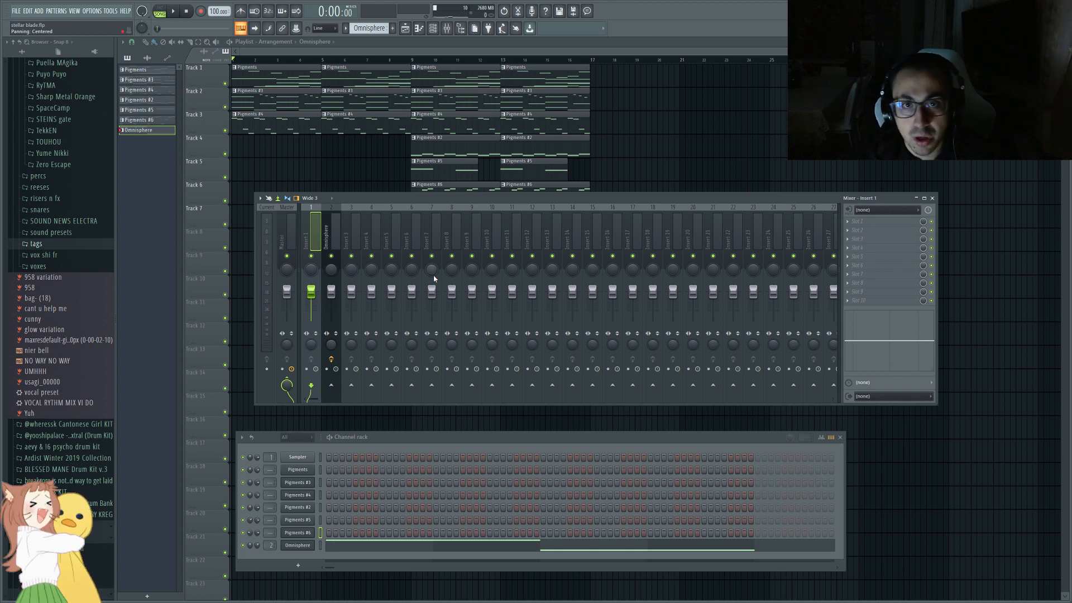
# Close the mixer and delete the Omnisphere clip from track 7 of the playlist
pyautogui.press('F9')
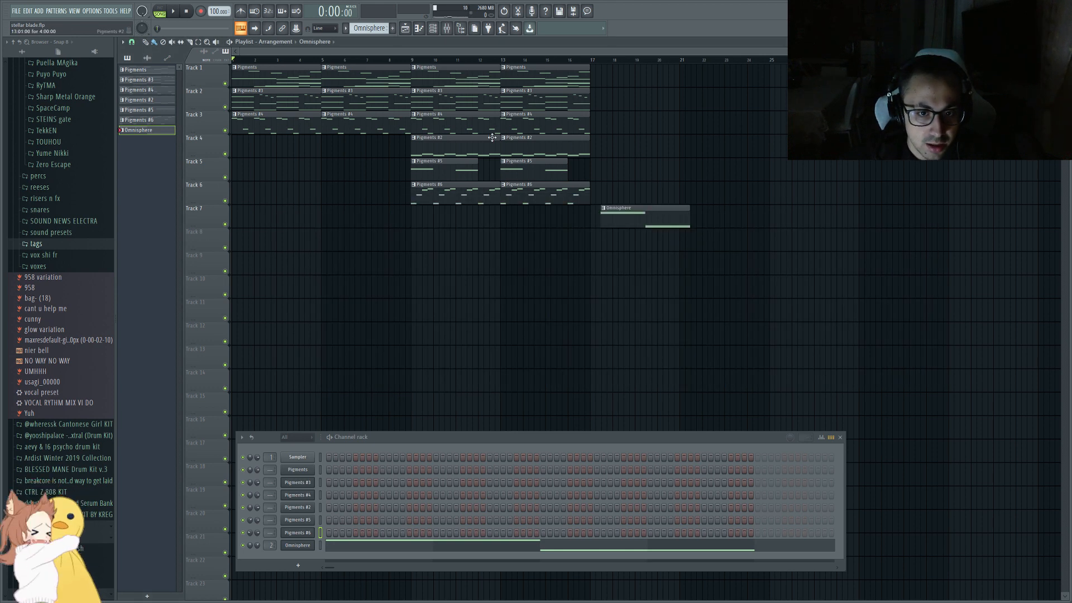
pyautogui.rightClick(640, 220)
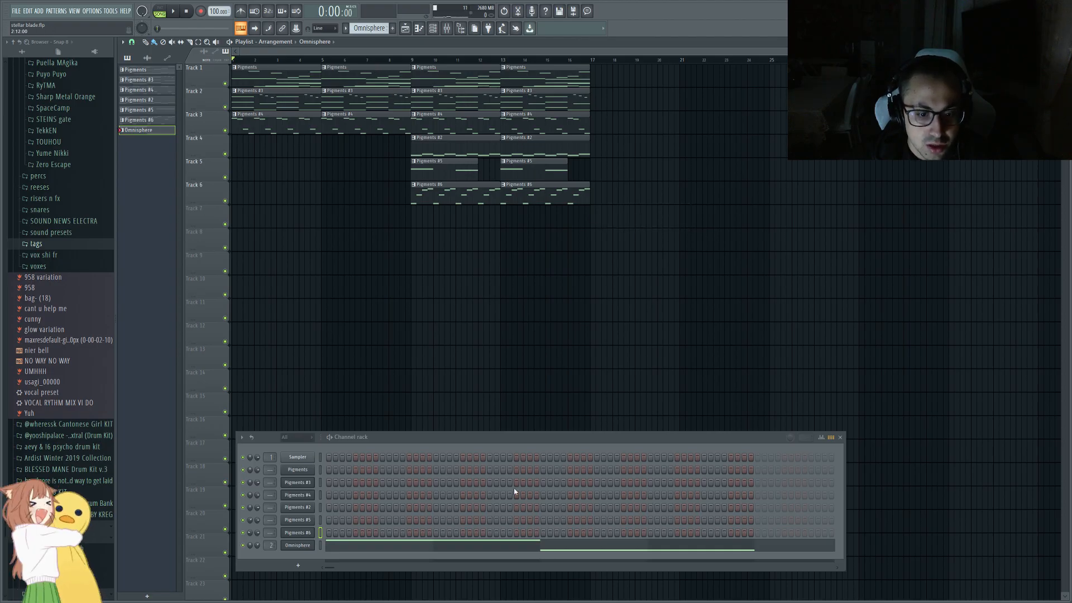
# Switch to OBS to check the running recording, return to the playlist, and bring OBS back up
pyautogui.press('super')
pyautogui.click(596, 594)
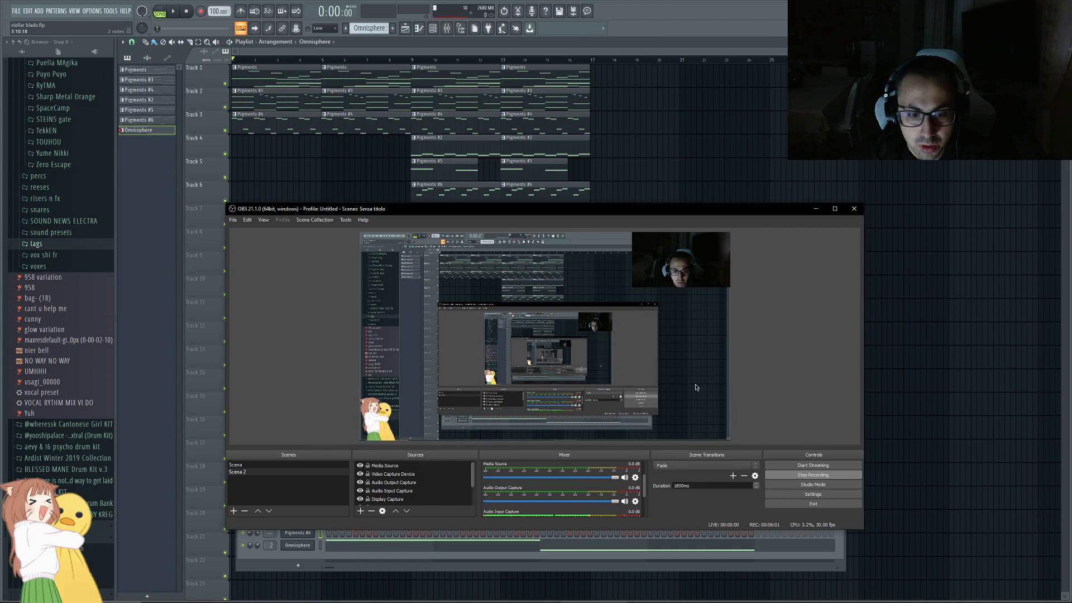
pyautogui.click(944, 341)
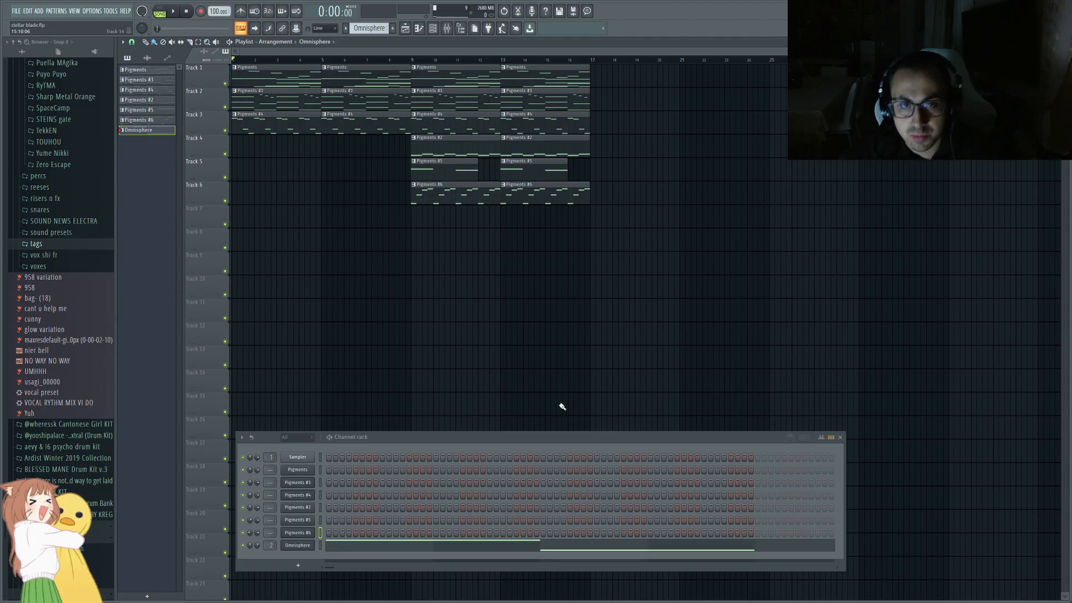
pyautogui.press('super')
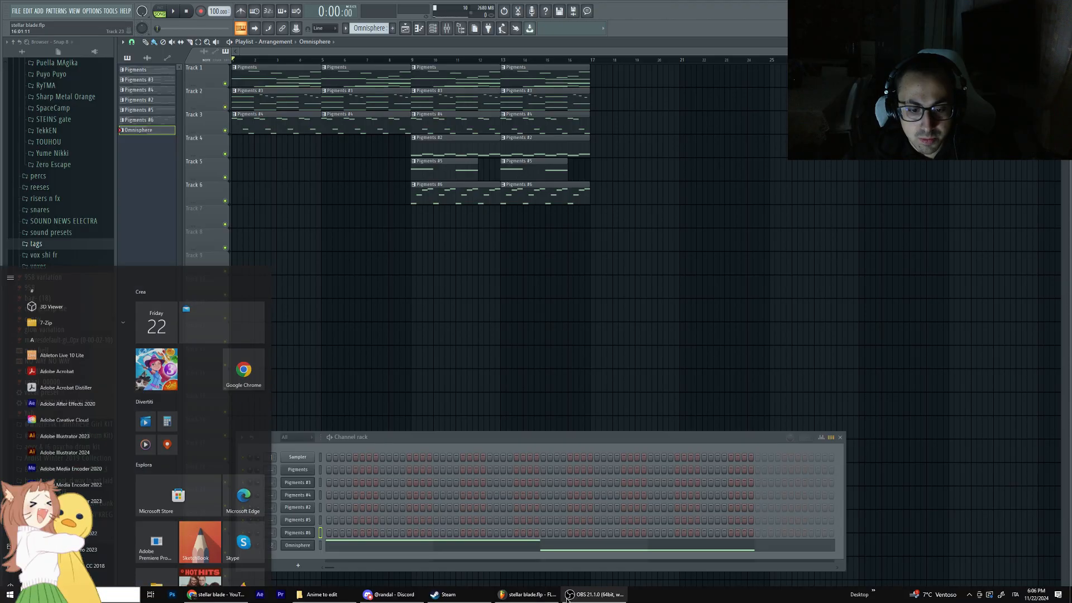
pyautogui.click(574, 596)
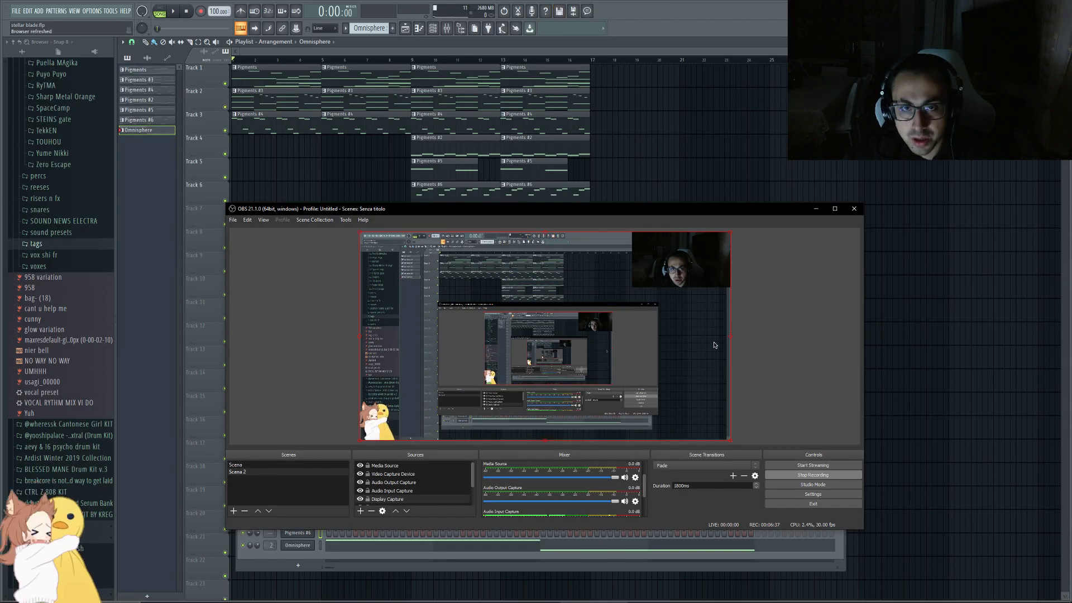